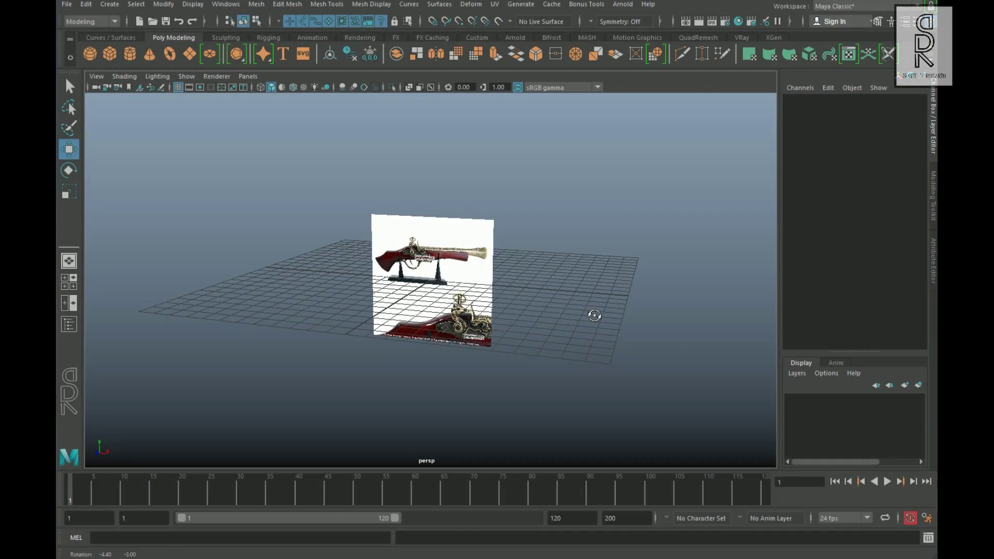
Show the front and perspective views side by side and move the reference image plane back to about -28 in Z
left_click_drag(595, 316, 588, 319, "alt")
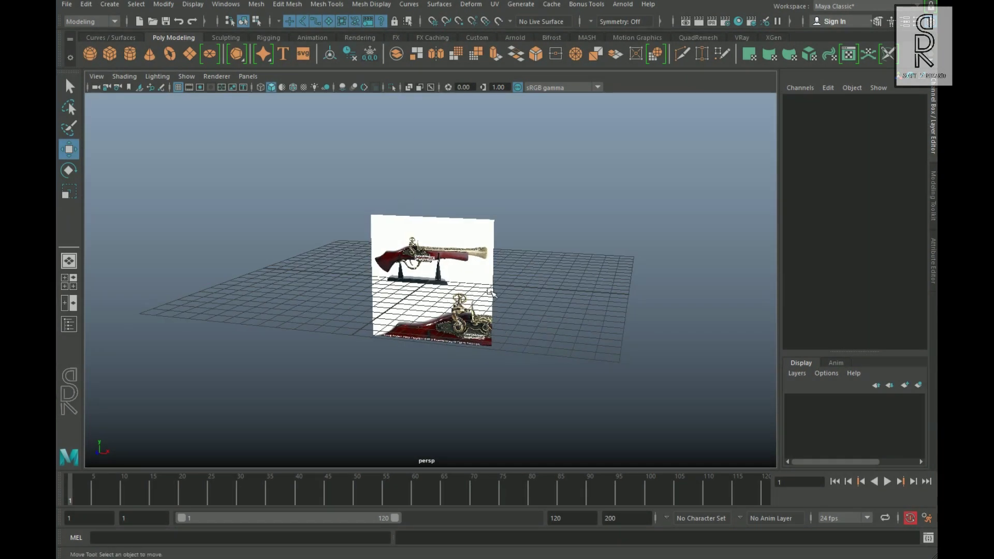
key("space")
left_click(304, 402)
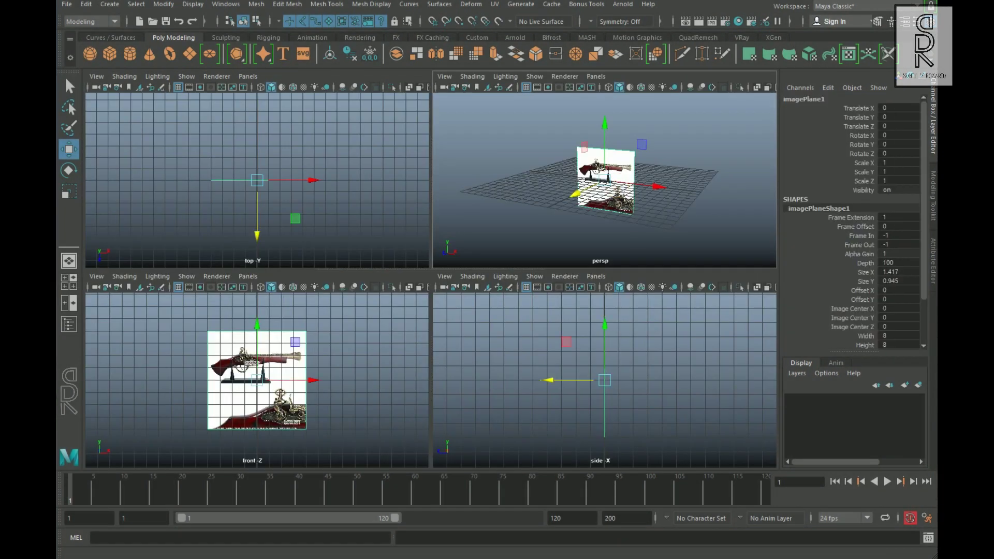
left_click(69, 303)
left_click_drag(577, 319, 722, 258)
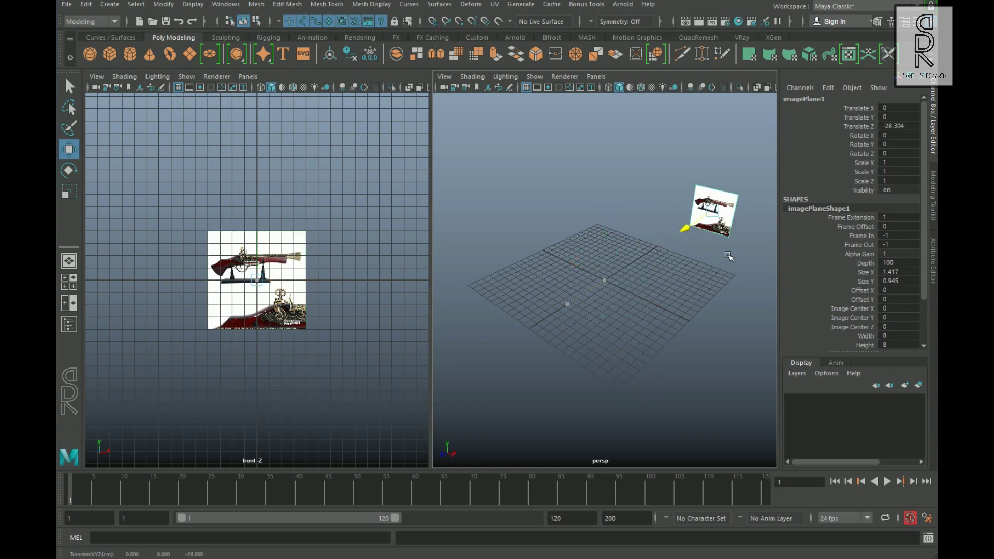
Scale up the reference image plane uniformly and adjust its position behind the grid
key("r")
left_click_drag(257, 280, 459, 342)
key("space")
scroll(477, 362, "down", 3)
key("w")
key("space")
left_click_drag(735, 249, 746, 231)
Create a display layer named ref from the selected image plane and set it to reference mode
left_click(918, 385)
double_click(849, 400)
type("ref")
key("Return")
left_click(818, 400)
Create a polygon cube in the front view, place it over the gun's butt and scale it to about 3.77
key("space")
scroll(570, 284, "up", 5)
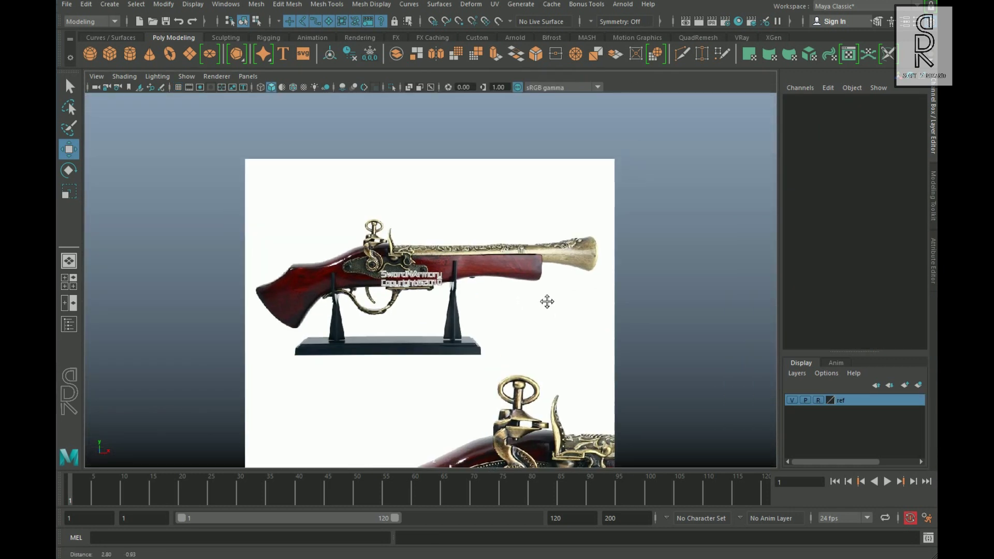
right_click_drag(459, 344, 460, 316, "shift")
scroll(460, 287, "up", 4)
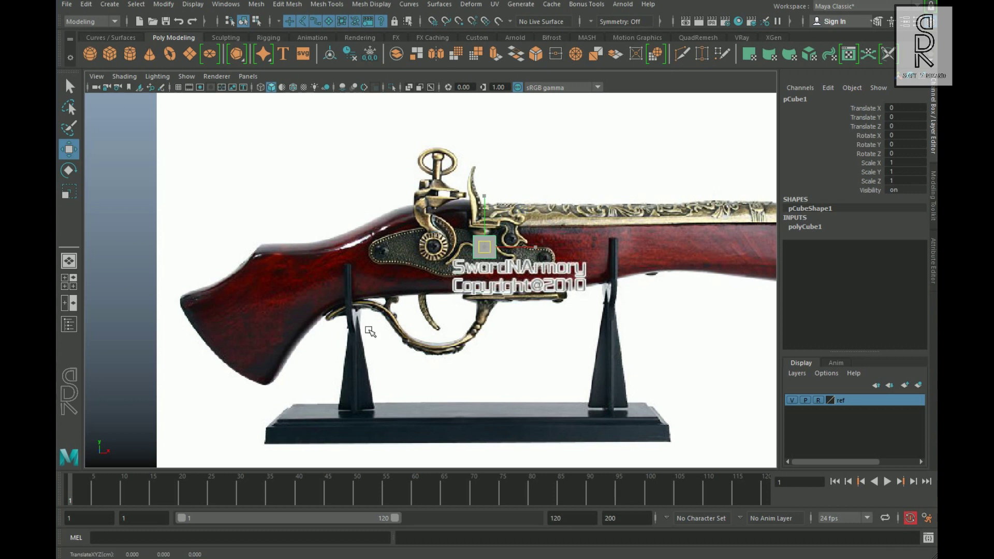
left_click(78, 201)
left_click_drag(257, 321, 311, 341)
Rotate the cube about 44 degrees around Z and enlarge it to a scale of about 4.4 to cover the butt
key("e")
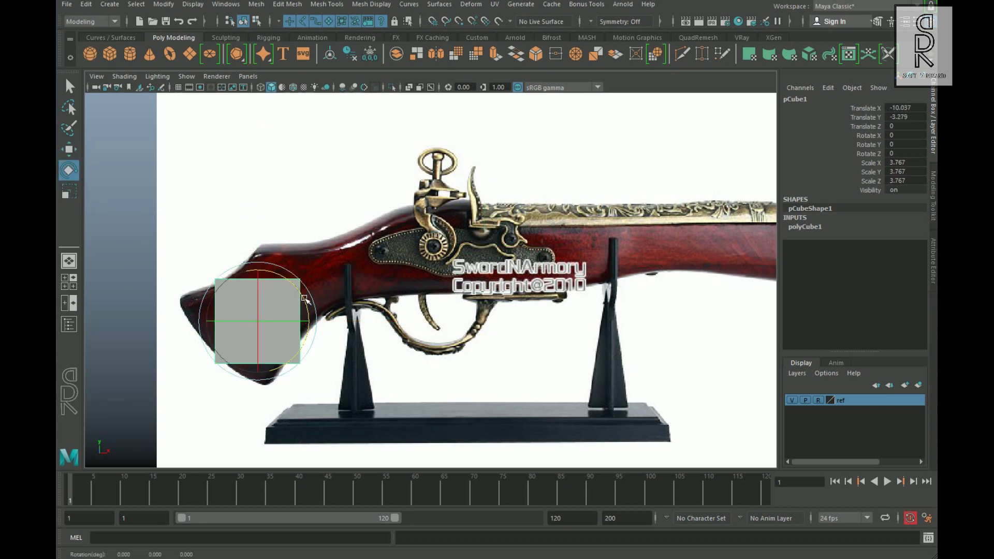
left_click_drag(307, 290, 284, 241)
key("w")
left_click_drag(264, 329, 302, 301)
right_click(269, 325)
key("e")
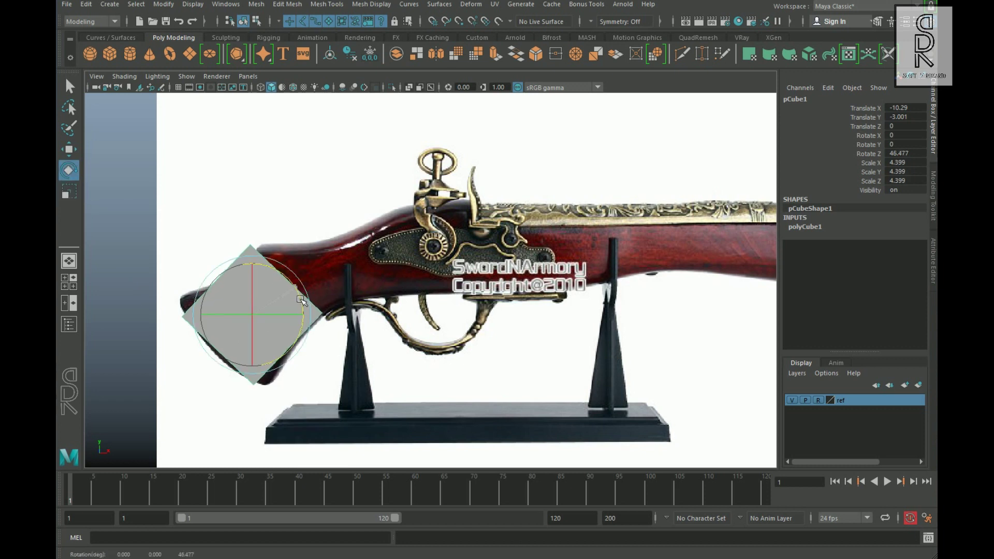
middle_click_drag(303, 301, 510, 329, "alt")
scroll(510, 328, "up", 2)
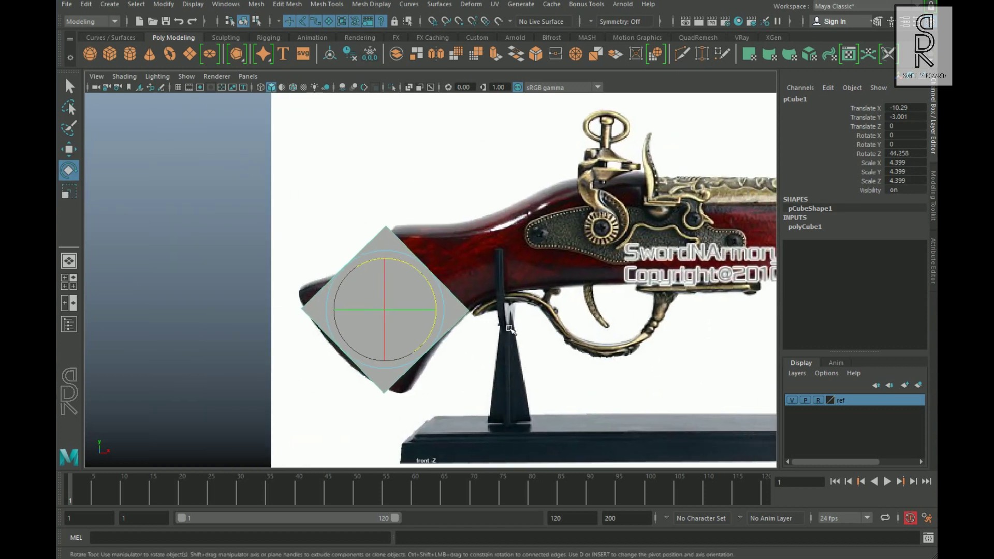
Turn on X-ray shading in the front view so the reference shows through the cube
left_click(409, 87)
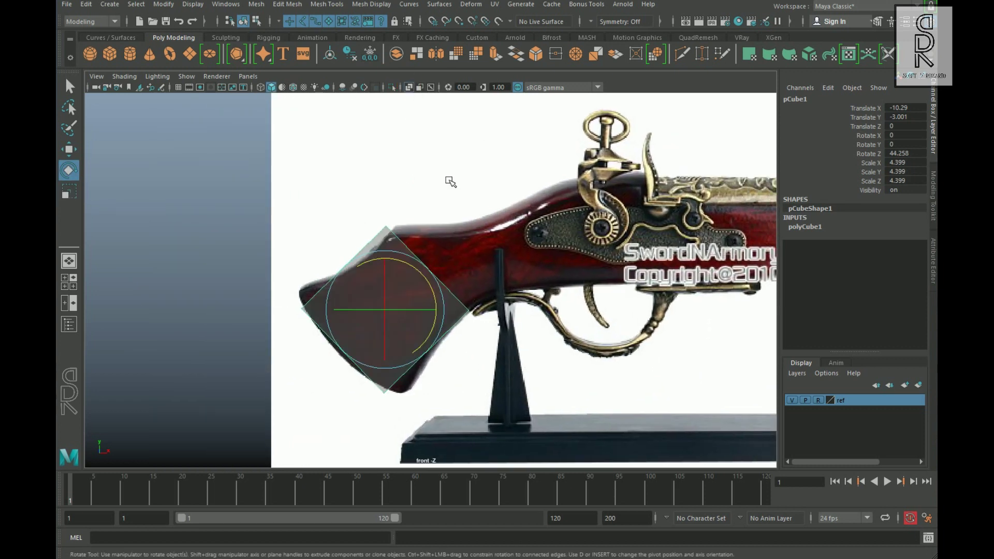
left_click(258, 383)
scroll(363, 326, "up", 2)
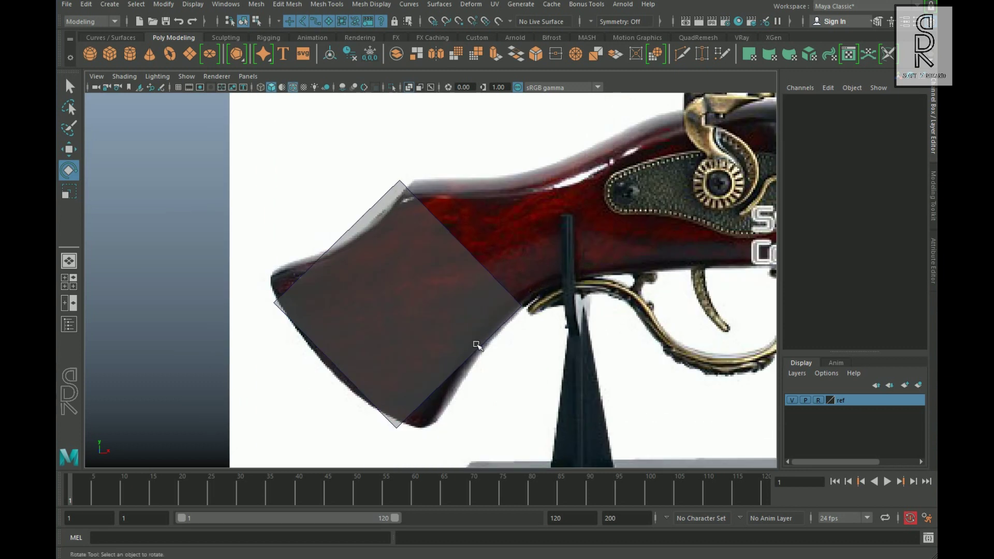
Move the cube's corner vertices onto the outline corners of the gun's butt in the reference
left_click(382, 278)
right_click_drag(194, 235, 194, 235)
key("w")
left_click(266, 276)
left_click(396, 427)
middle_click_drag(409, 447, 440, 437)
left_click(400, 181)
middle_click_drag(437, 140, 440, 158)
left_click(519, 308)
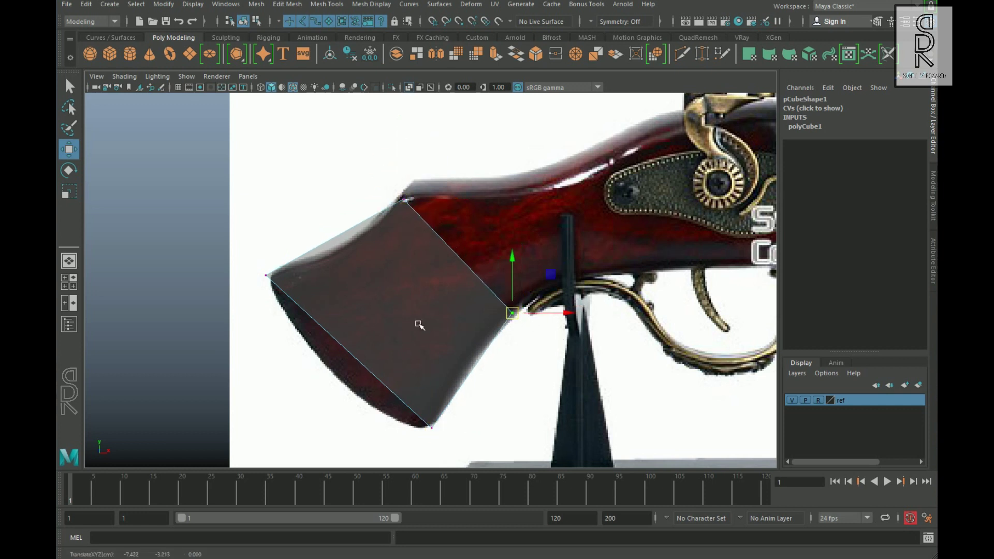
Delete all the cube's faces except the flat side face that follows the butt profile
scroll(419, 325, "down", 2)
key("space")
key("space")
left_click_drag(412, 313, 508, 162, "alt")
right_click(507, 166)
left_click_drag(507, 197, 439, 162, "alt")
left_click_drag(362, 129, 533, 352)
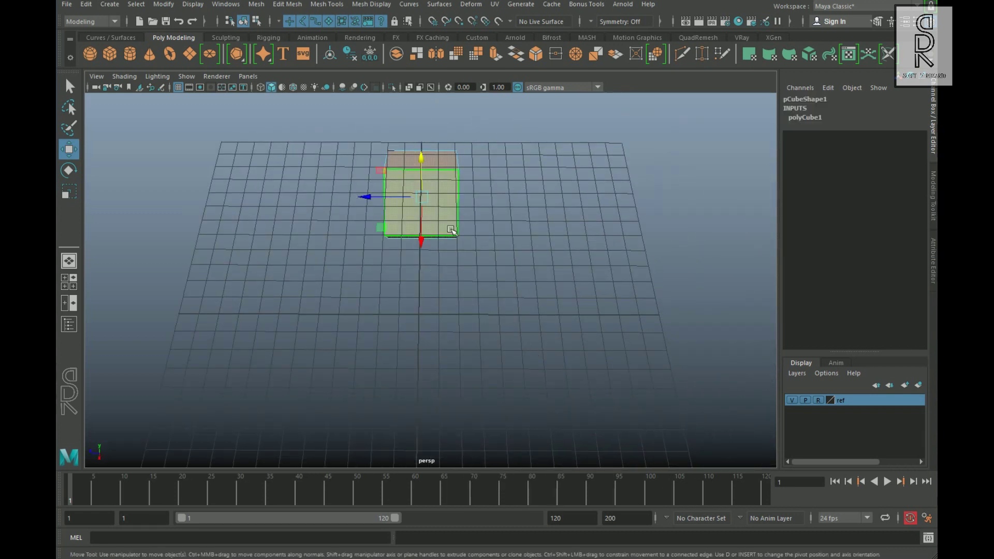
key("Delete")
Extrude the butt face's forward edge a short way into the wrist of the stock
key("space")
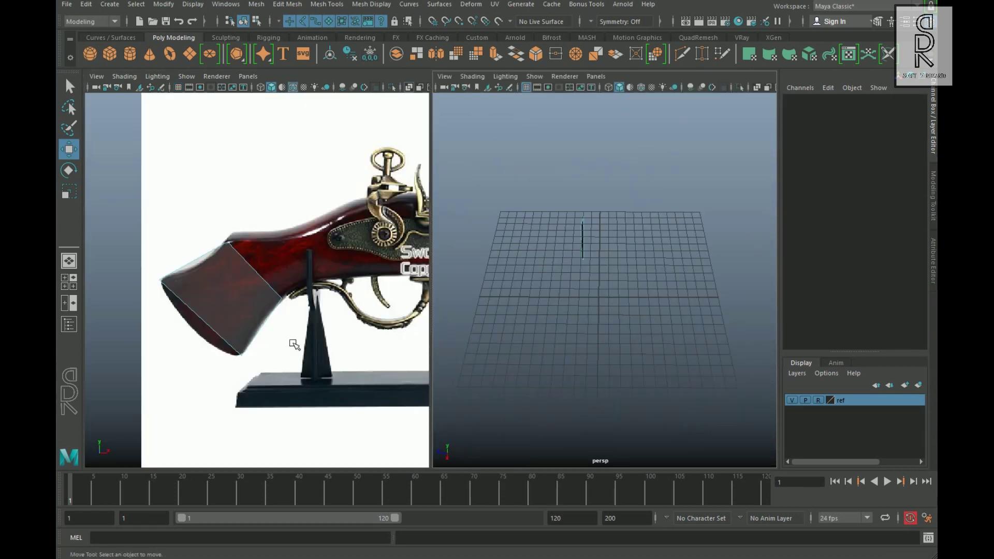
key("space")
left_click(223, 278)
scroll(466, 361, "down", 2)
scroll(476, 347, "up", 4)
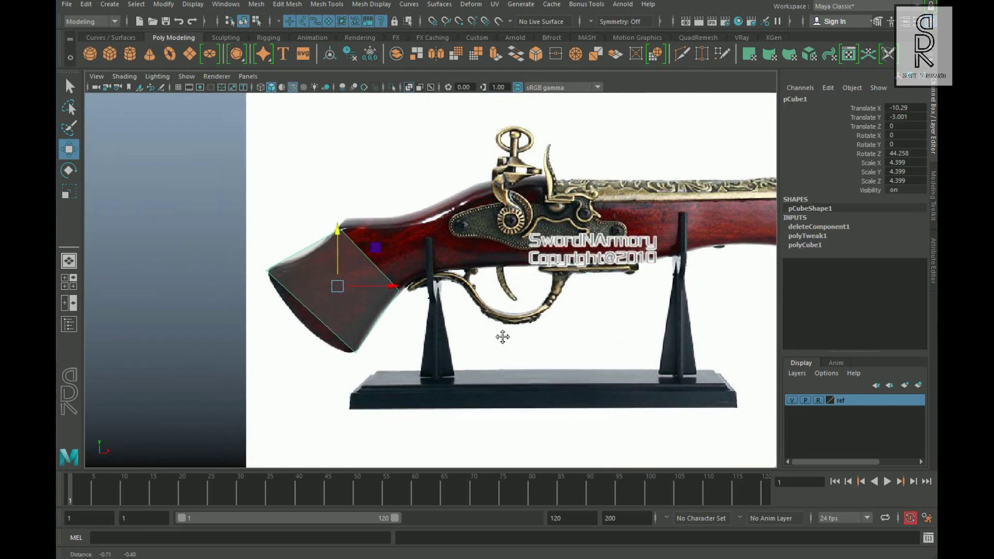
right_click_drag(379, 252, 379, 223)
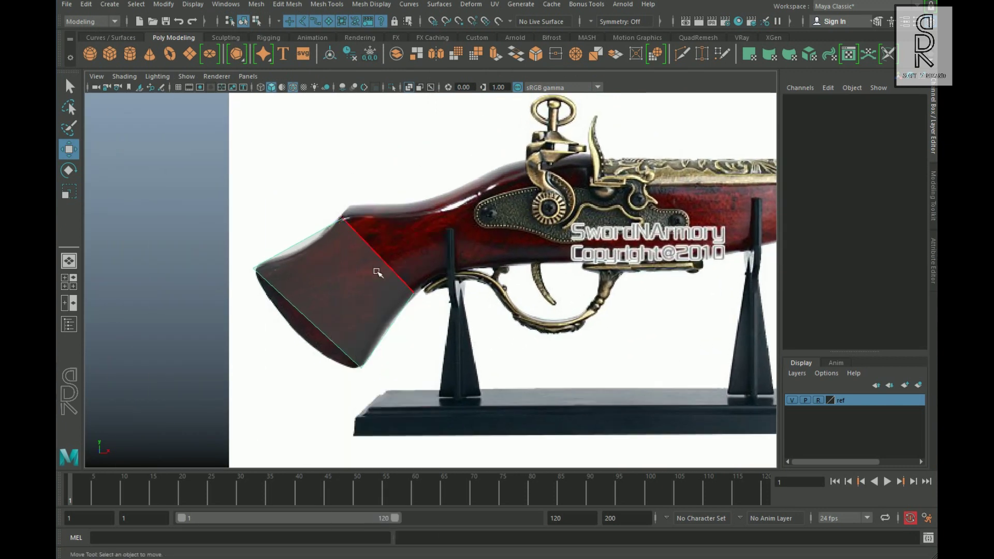
left_click(392, 280)
left_click_drag(381, 254, 430, 241, "shift")
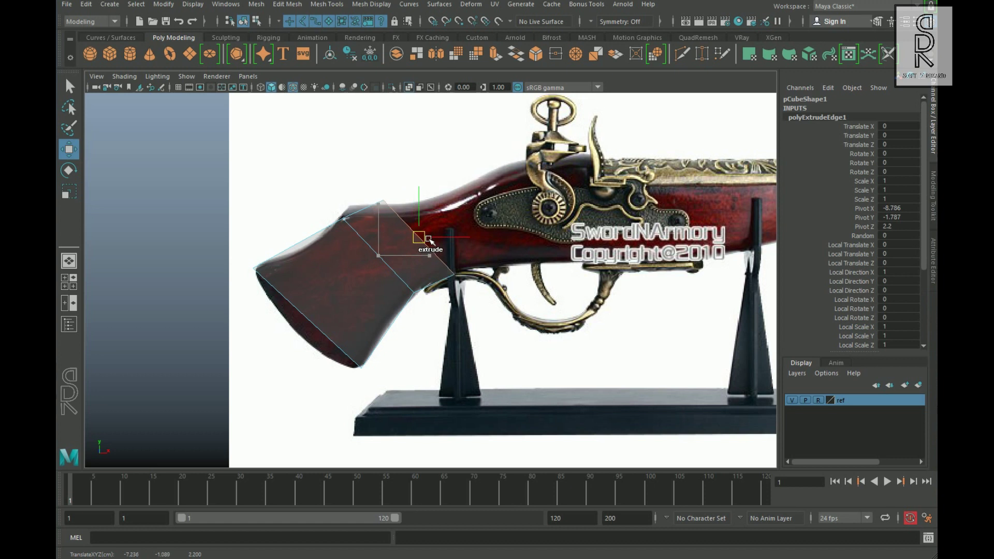
Extend the extruded strip along the wrist to the hammer and fit its vertices to the stock outline
left_click_drag(434, 231, 533, 224)
left_click(456, 231)
middle_click_drag(534, 184, 422, 210, "alt")
scroll(422, 209, "down", 1)
left_click_drag(423, 209, 421, 197)
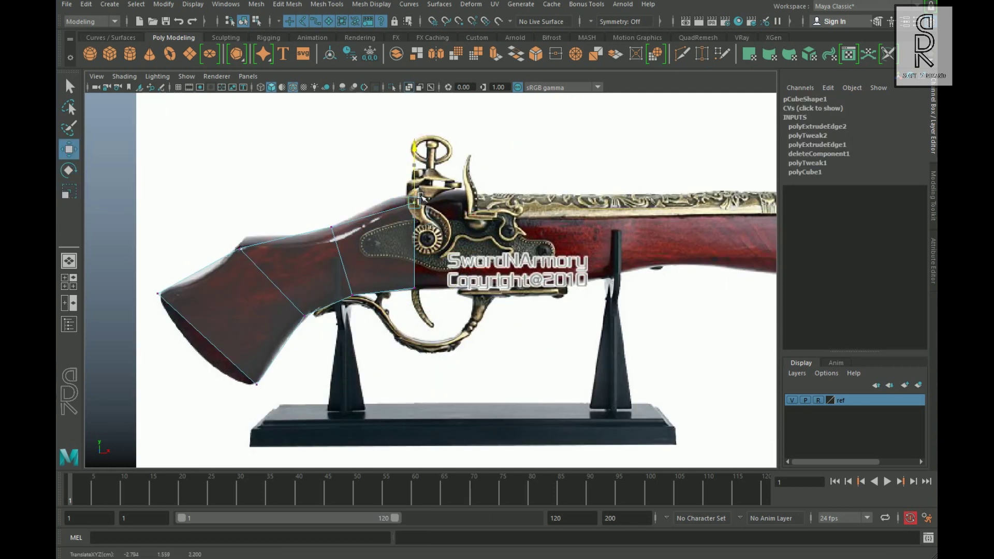
Extrude the leading edge repeatedly past the lock to the front end of the wooden fore-stock
left_click_drag(407, 238, 466, 239, "shift")
middle_click_drag(466, 239, 329, 250, "alt")
left_click_drag(391, 257, 738, 278, "shift")
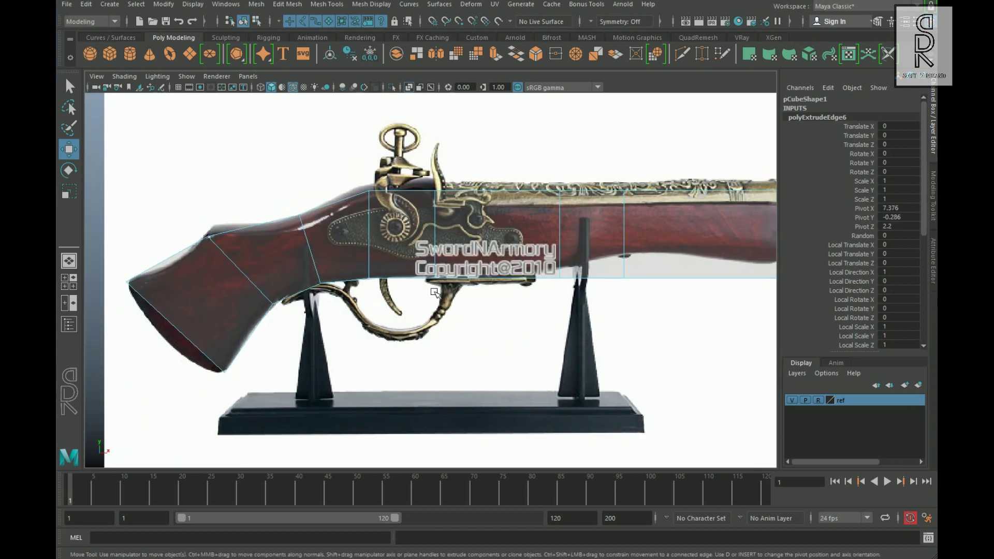
Insert an edge loop across the middle of the butt and move its vertices onto the curved outline
middle_click_drag(363, 310, 550, 249, "alt")
key("ctrl+z")
right_click_drag(164, 272, 440, 332, "alt")
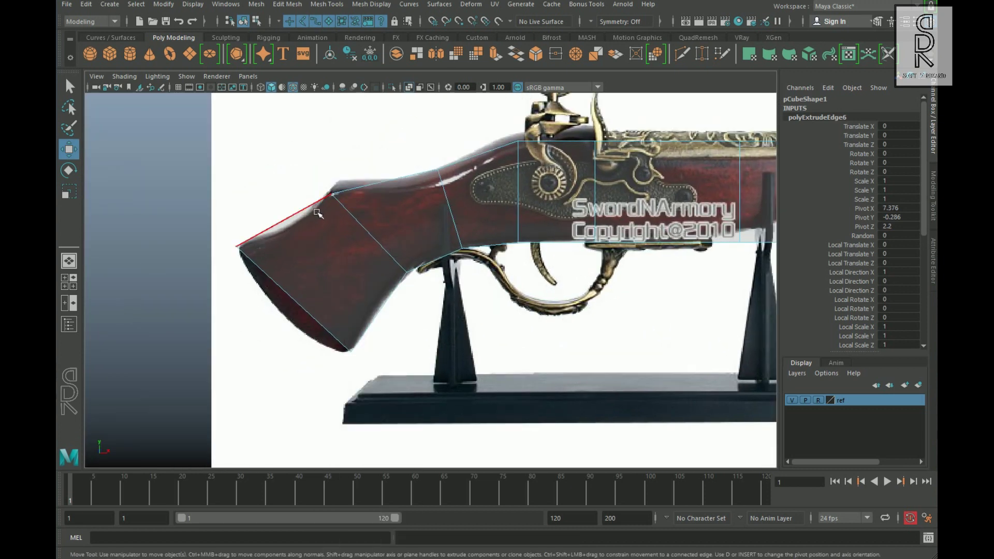
key("F9")
middle_click_drag(333, 273, 290, 233, "alt")
left_click(275, 216)
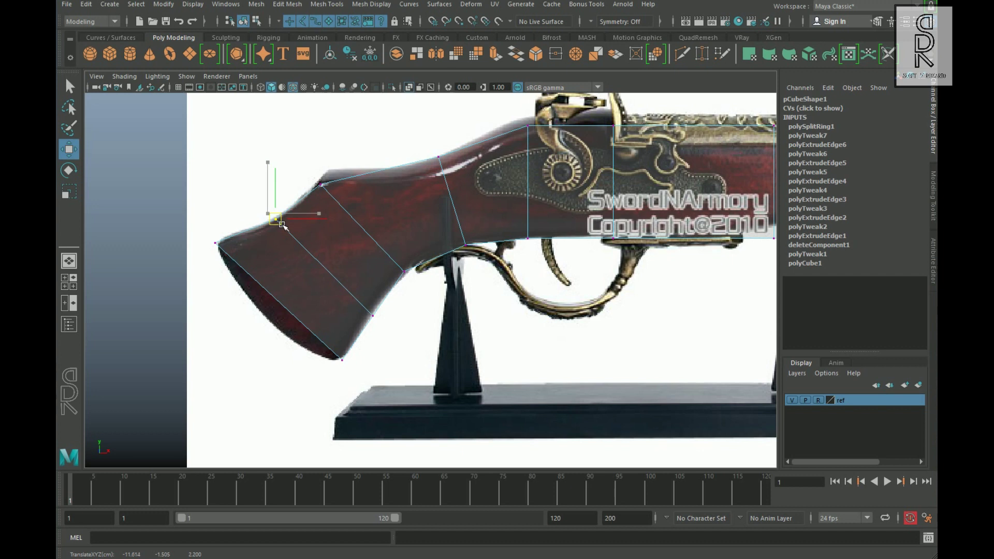
middle_click_drag(381, 326, 399, 328, "alt")
Insert an edge loop across the rear wrist of the stock and fit its vertices to the outline
key("F10")
left_click(440, 202)
right_click_drag(458, 200, 355, 171, "shift")
key("F9")
left_click(371, 186)
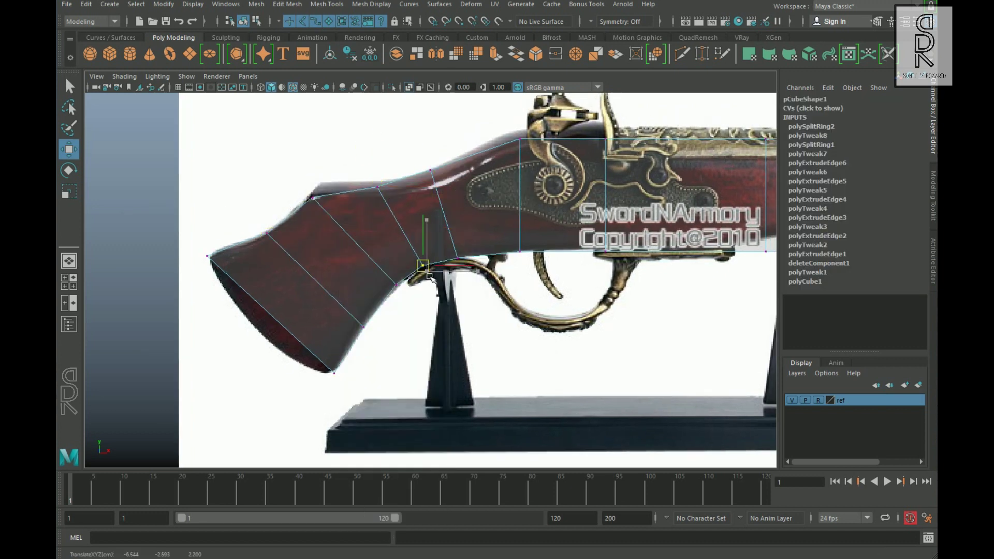
middle_click_drag(429, 278, 384, 306, "alt")
Insert an edge loop between the wrist and the hammer and adjust the upper vertices to the stock's curve
right_click_drag(455, 216, 438, 186, "shift")
key("F9")
left_click(433, 182)
left_click_drag(386, 199, 332, 223)
left_click_drag(268, 227, 267, 224)
left_click_drag(332, 223, 386, 213)
left_click(385, 207)
left_click(430, 187)
left_click_drag(430, 187, 430, 190)
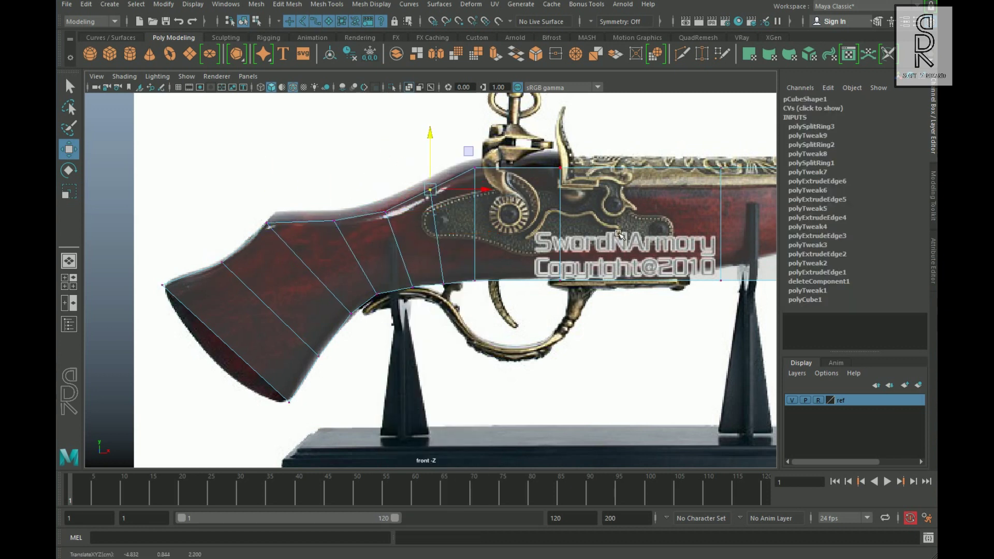
Insert one edge loop in the lock section and one in the forward butt, fitting the butt loop's vertices to the outline
middle_click_drag(618, 234, 536, 234, "alt")
right_click_drag(512, 228, 554, 306, "shift")
scroll(554, 306, "up", 3)
mouse_move(448, 222)
right_mouse_down("shift")
mouse_move(383, 254)
mouse_move(451, 239)
right_mouse_up("shift")
left_click(333, 220)
left_click(417, 311)
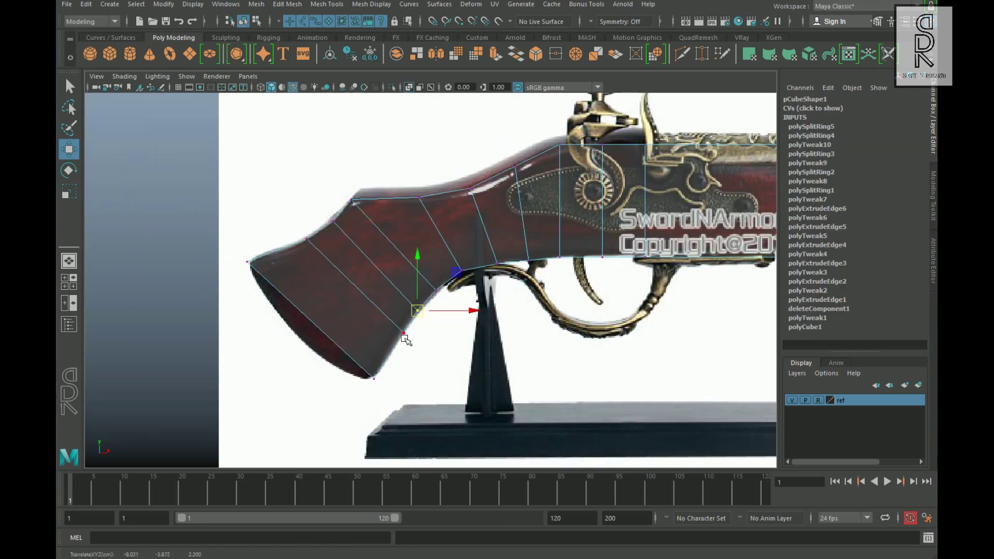
Insert another edge loop near the rear end of the butt and fit its end vertices to the outline
left_click_drag(398, 337, 389, 281)
left_click(388, 282)
left_click(278, 252)
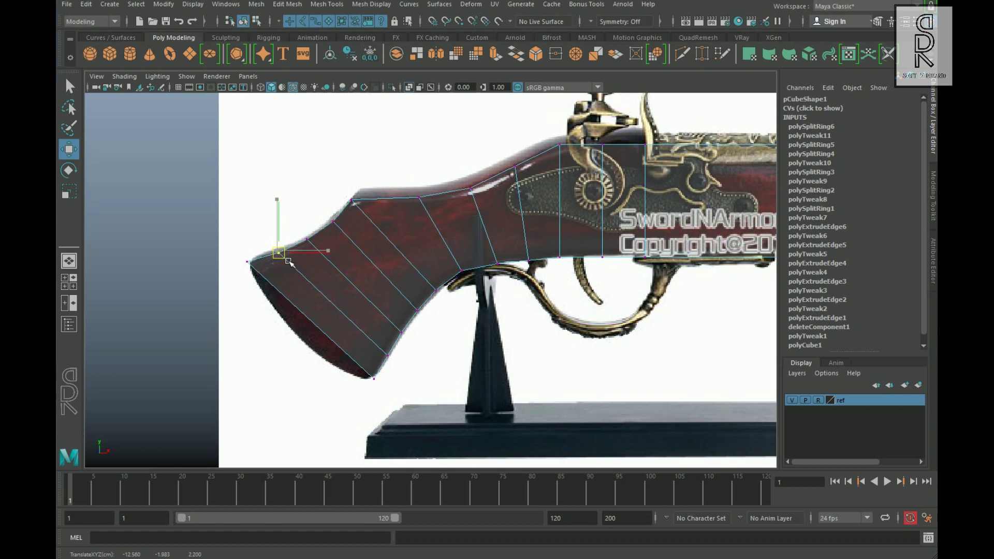
left_click(386, 356)
Insert an edge loop through the long section between the lock and the fore-stock
middle_click_drag(468, 277, 243, 288, "alt")
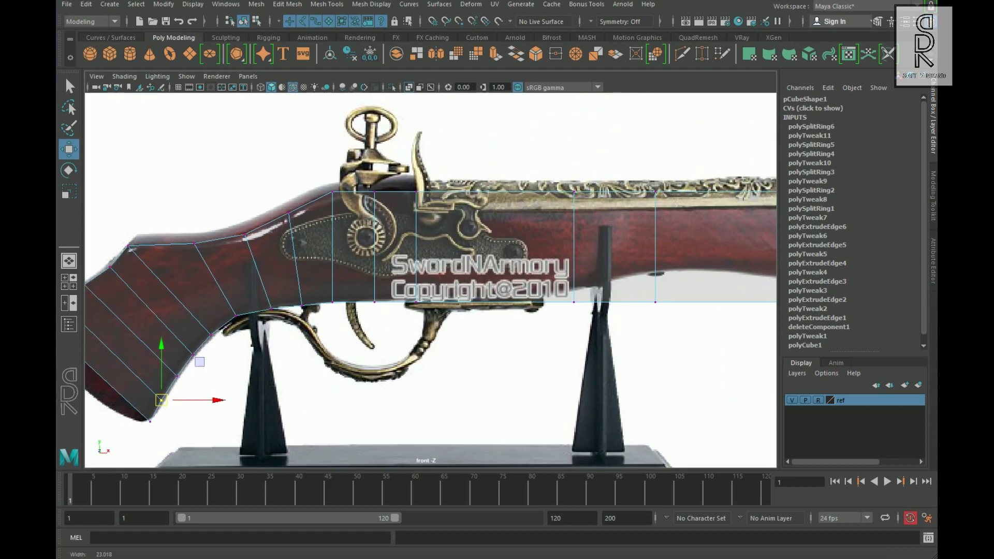
right_click_drag(510, 228, 575, 243, "shift")
middle_click_drag(685, 251, 565, 269, "alt")
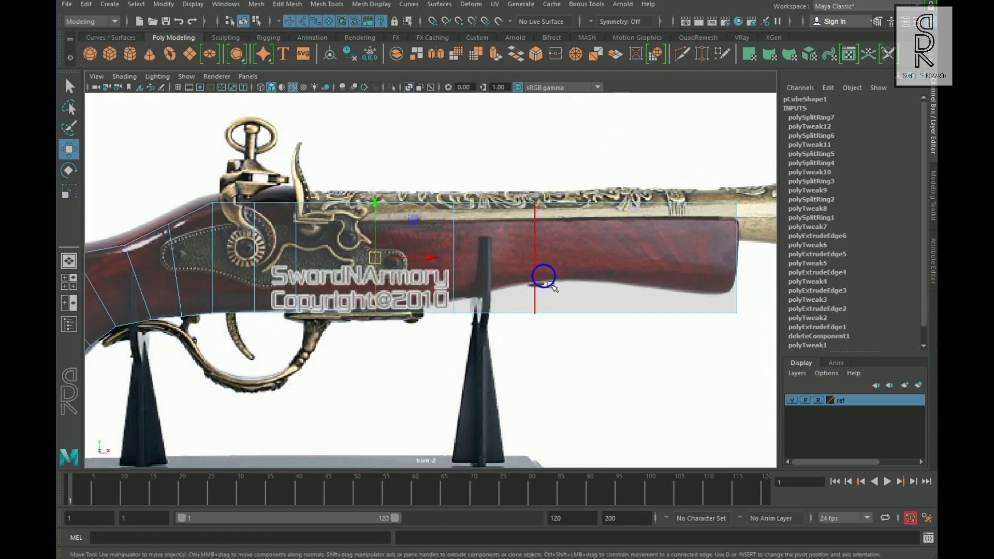
Raise the fore-stock's bottom vertices to follow the lower edge of the wood
key("F9")
left_click_drag(523, 303, 565, 330)
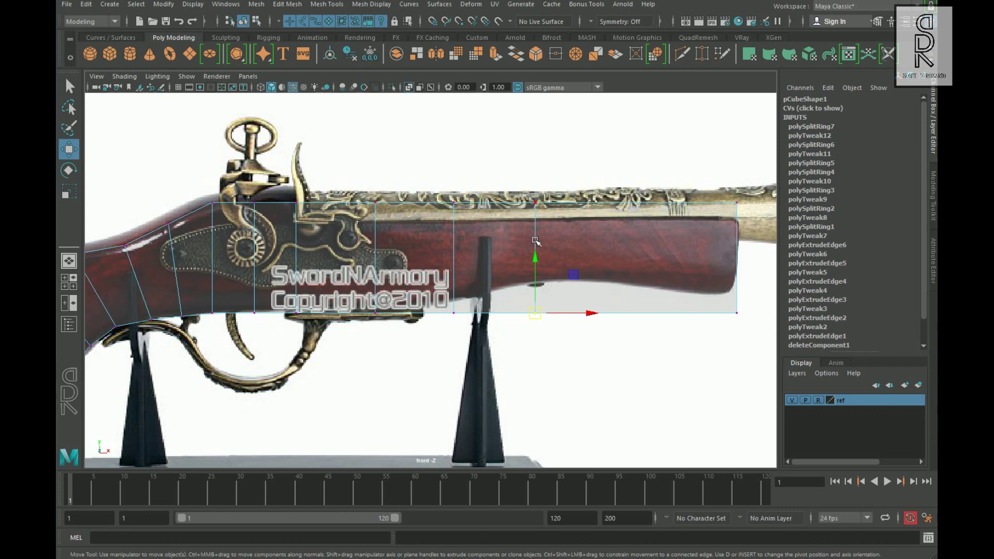
left_click_drag(529, 248, 529, 217)
middle_click_drag(756, 288, 673, 289, "alt")
left_click(657, 316)
left_click_drag(672, 288, 672, 270)
middle_click_drag(377, 303, 469, 303, "alt")
left_click(460, 315)
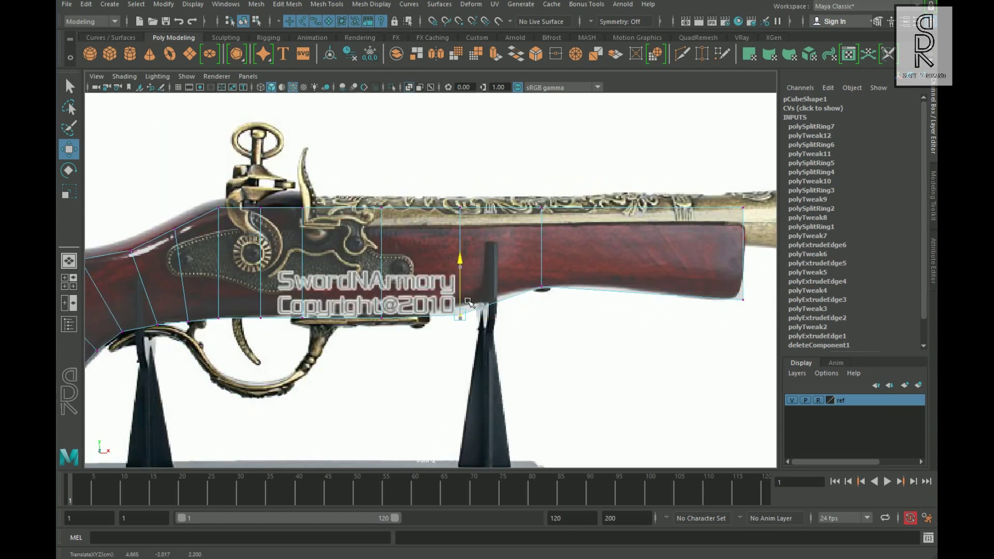
left_click(381, 316)
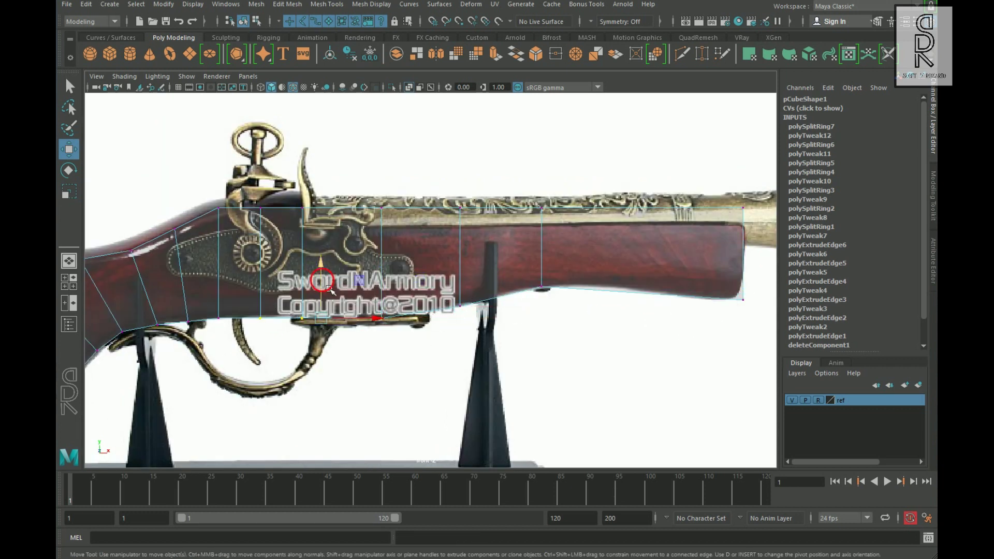
left_click(444, 388)
Insert an edge loop in the fore-stock section above the front stand post
scroll(428, 284, "up", 2)
right_click(427, 283)
left_click(426, 221)
right_click(422, 222)
left_click(359, 218)
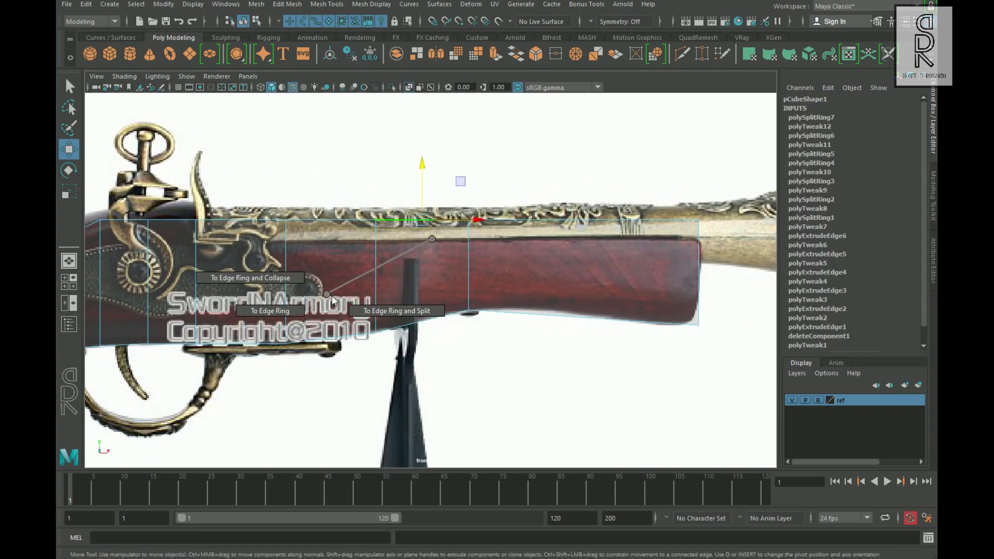
right_click(394, 259)
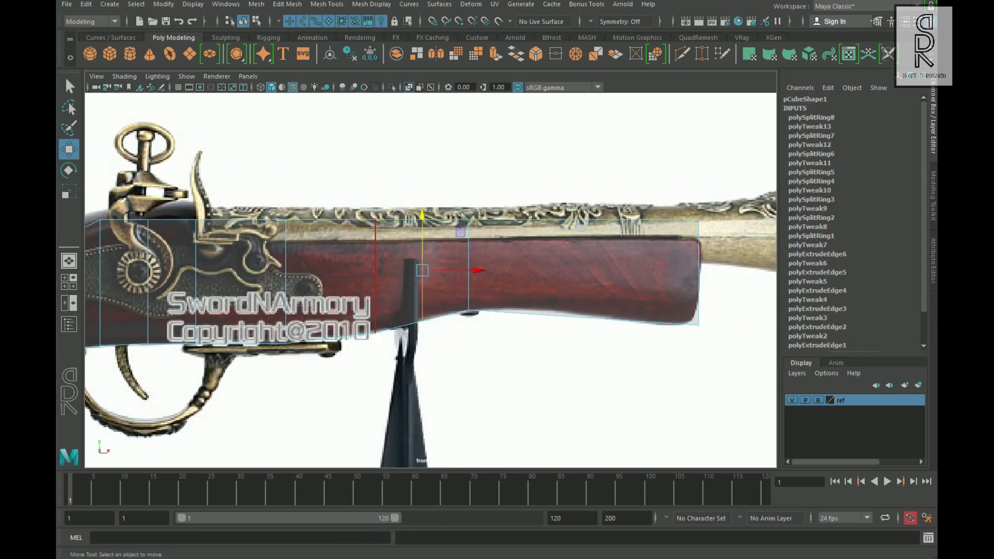
Lower the fore-stock's top vertices to the wood's upper edge beneath the barrel
left_click(356, 230)
left_click_drag(686, 236, 655, 220)
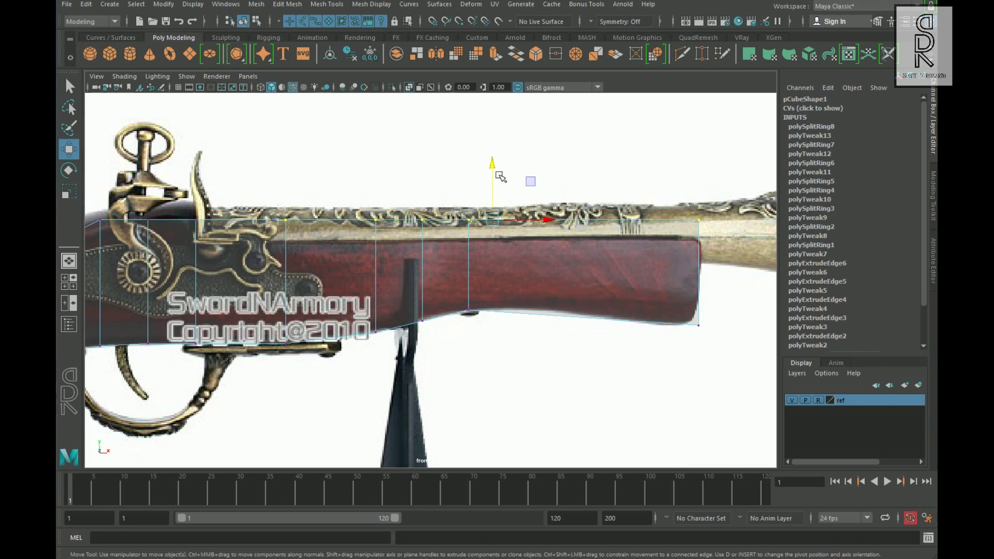
left_click_drag(494, 177, 498, 197)
Delete the slanted face between the lock section and the lowered fore-stock
middle_click_drag(317, 309, 356, 308, "alt")
right_click_drag(286, 253, 291, 289)
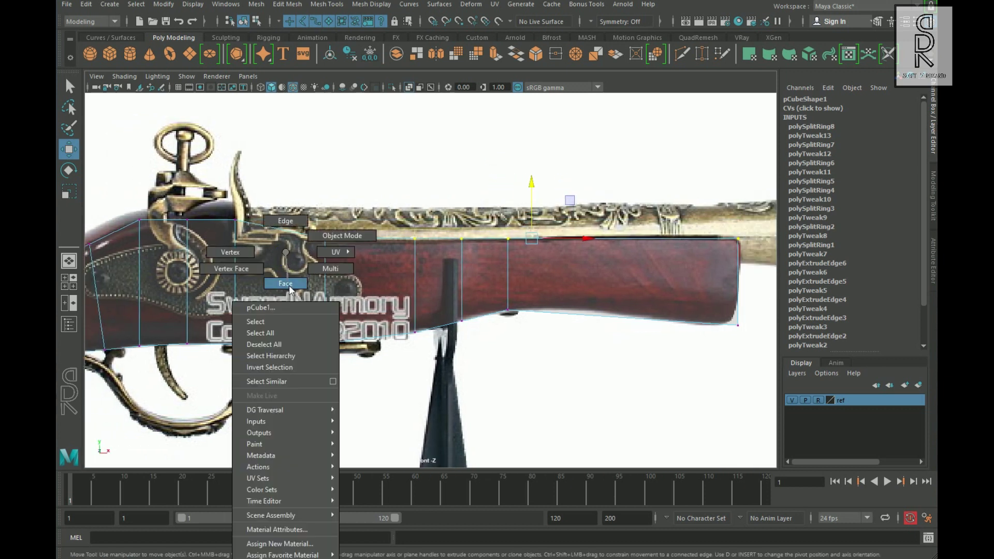
left_click(308, 323)
left_click(326, 355)
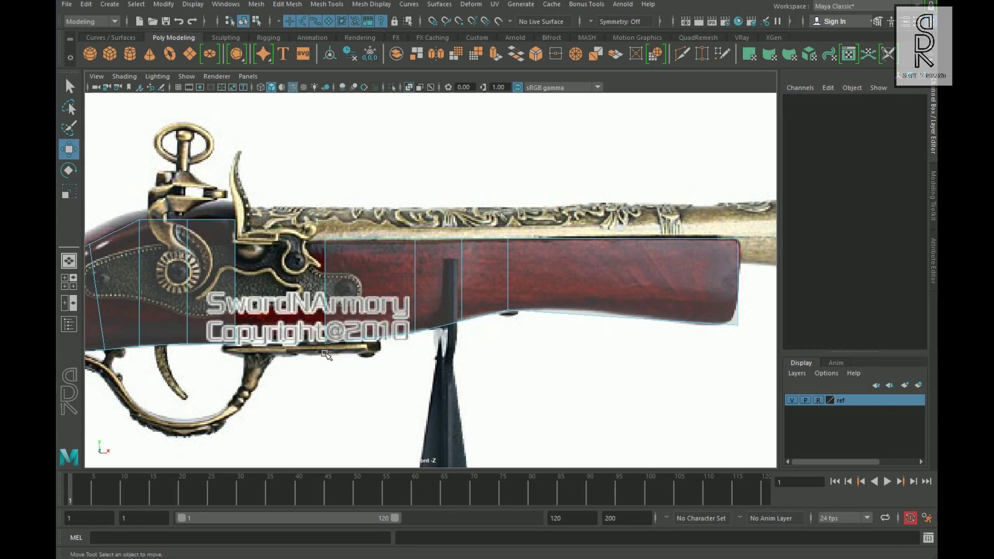
Cut a lengthwise edge line through the butt, grip and lock sections, ending on the lock section's front edge level with the fore-stock's top
middle_click_drag(279, 327, 393, 264, "alt")
left_click(378, 261)
right_click(399, 257, "shift")
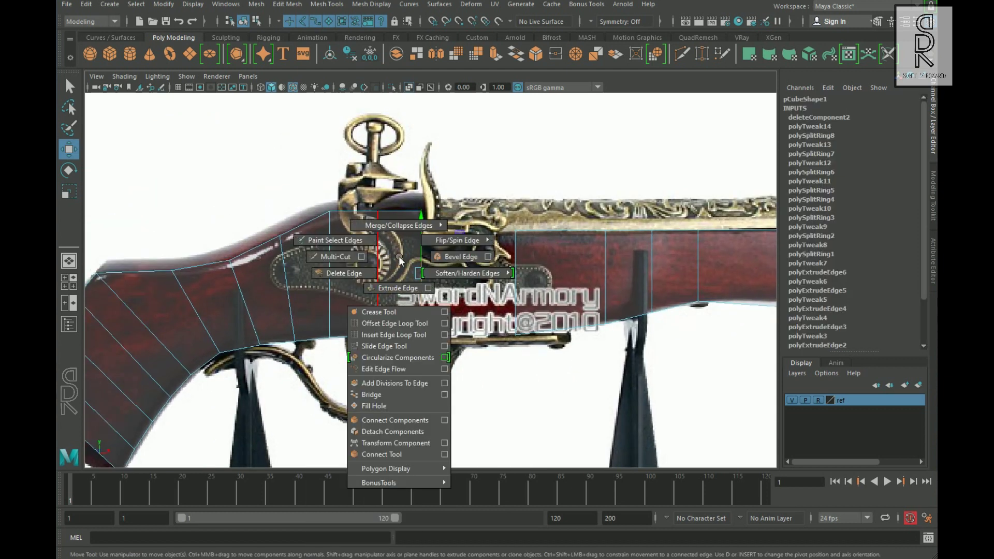
left_click(306, 258)
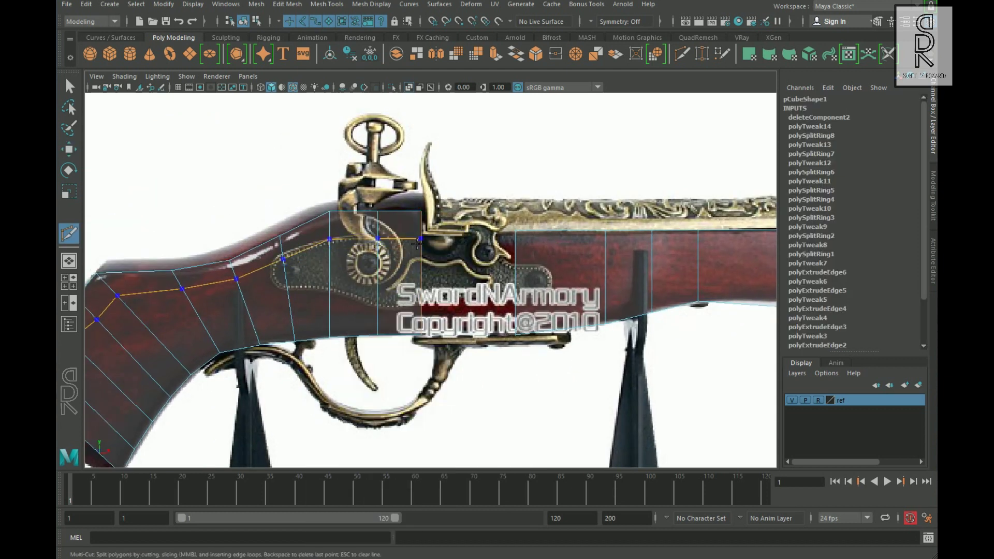
key("Return")
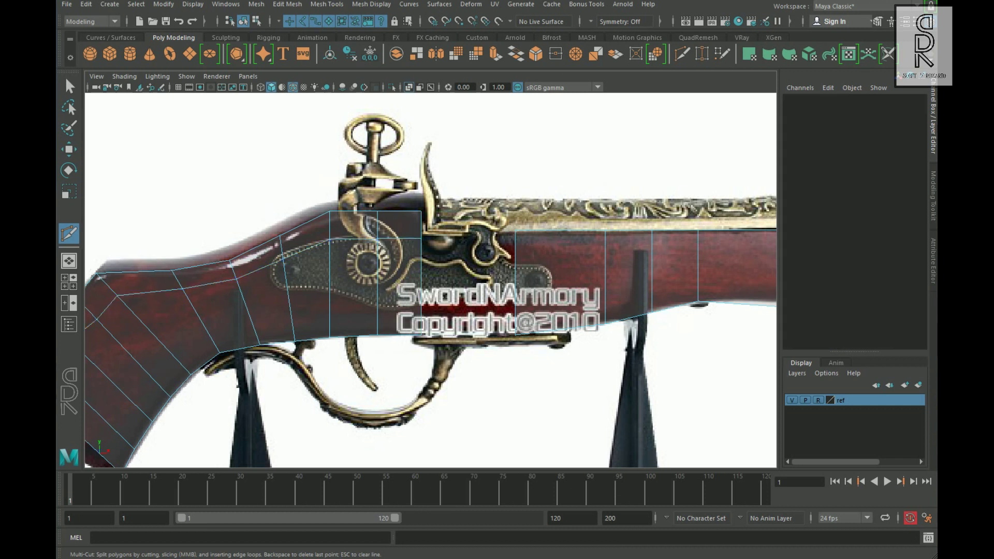
Bridge the open edges between the lock section and the fore-stock to close the gap
left_click(420, 281)
right_click(560, 262, "shift")
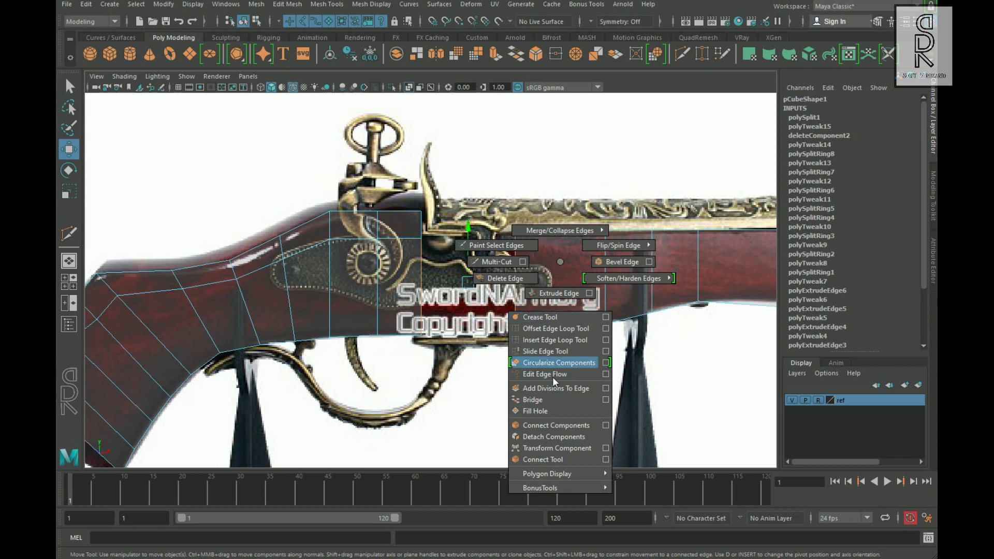
left_click(533, 400)
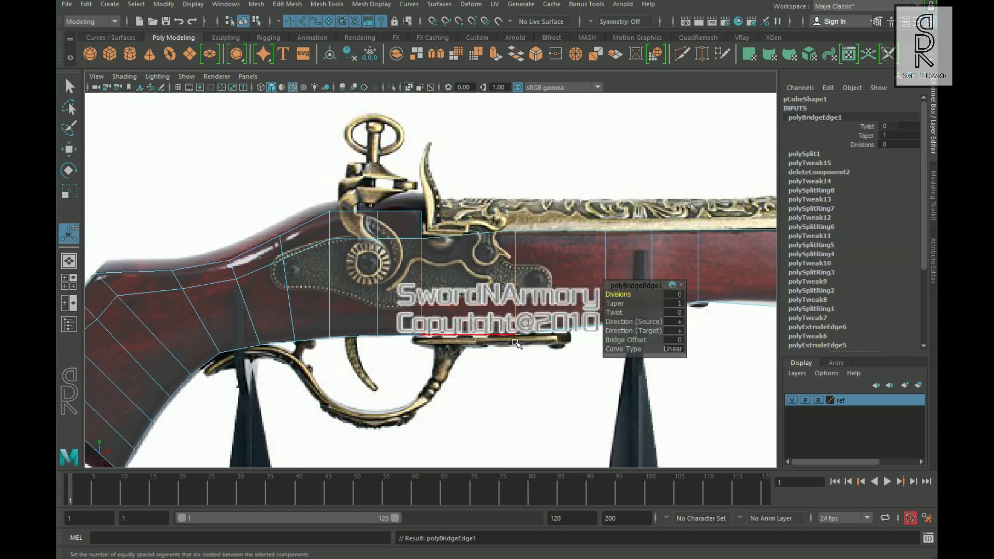
middle_click_drag(518, 334, 433, 326, "alt")
key("q")
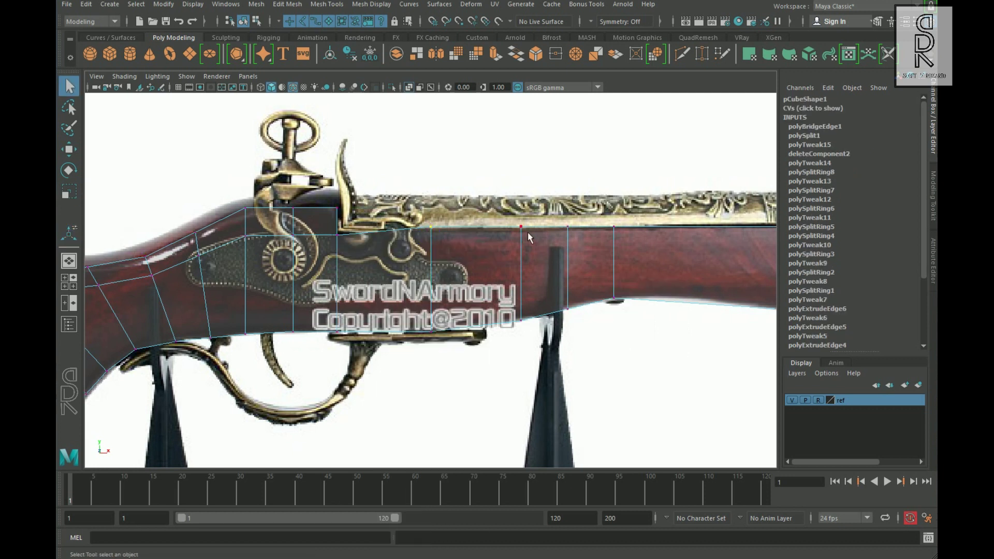
Level the fore-stock's top row of vertices and adjust the cut line's vertex above the lock wheel
middle_click_drag(529, 238, 640, 269, "alt")
key("r")
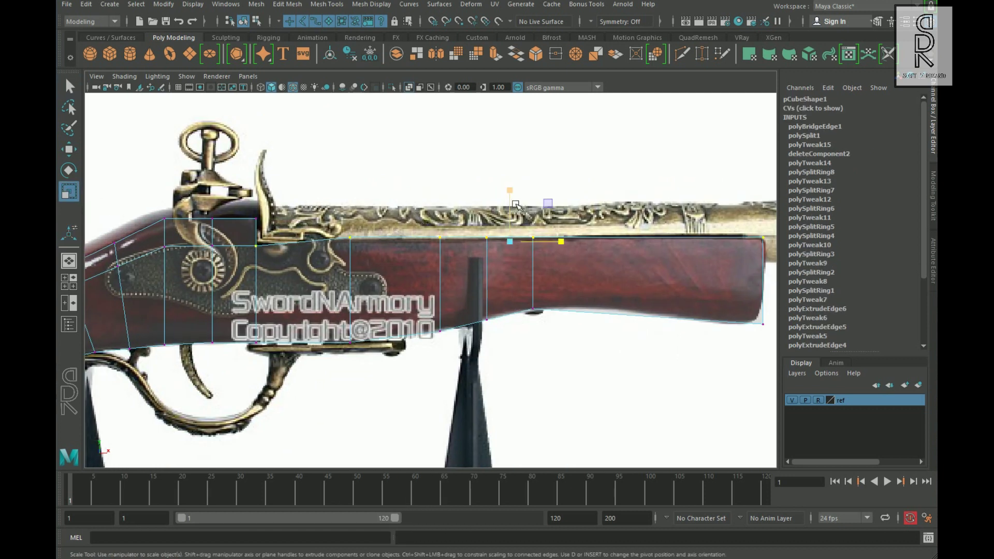
key("w")
middle_click_drag(515, 191, 690, 189, "alt")
left_click(392, 232)
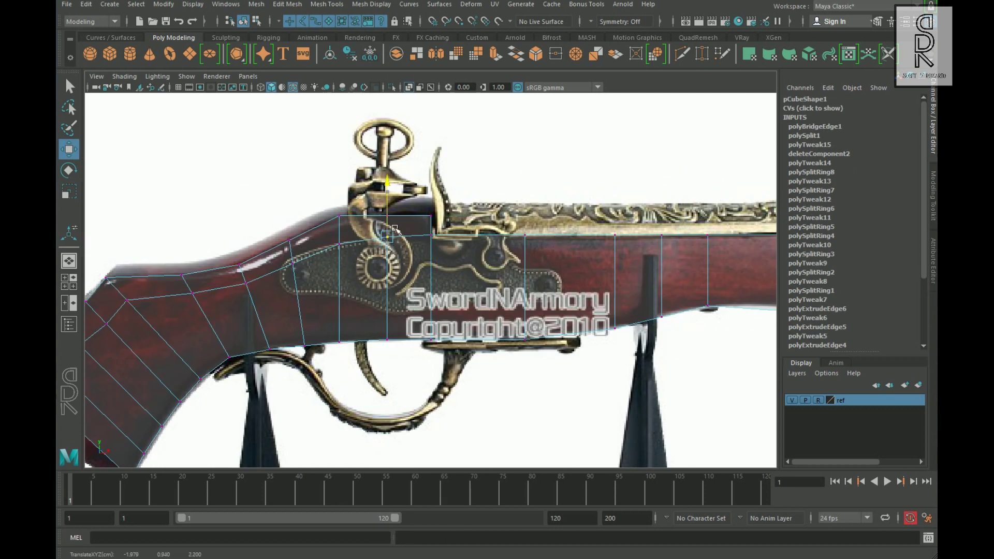
Insert a series of vertical edge loops between the existing divisions of the fore-stock and the bridged lock section
scroll(574, 316, "down", 3)
middle_click_drag(573, 316, 341, 316, "alt")
scroll(535, 250, "up", 4)
right_click_drag(535, 250, 531, 209)
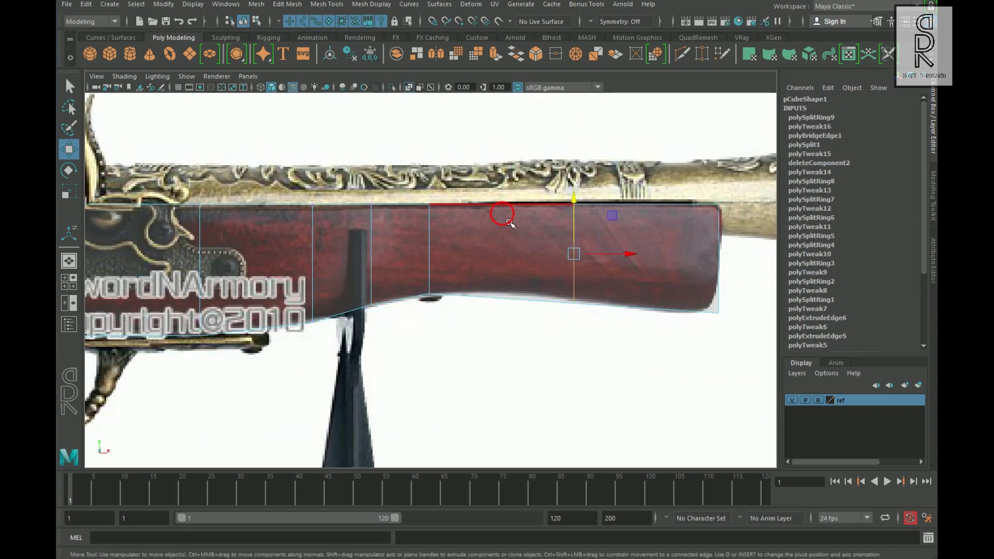
left_click(502, 212)
left_click(647, 207)
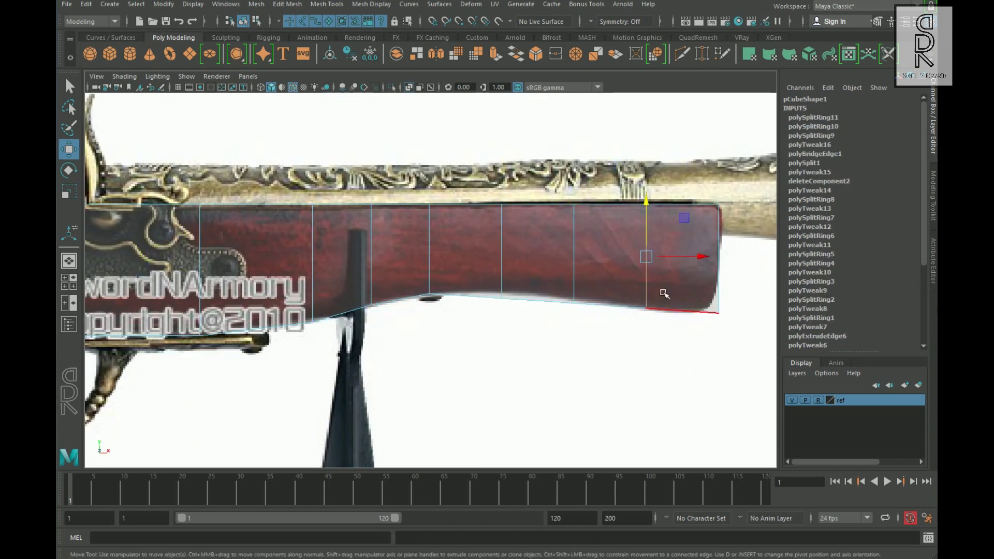
left_click(256, 325)
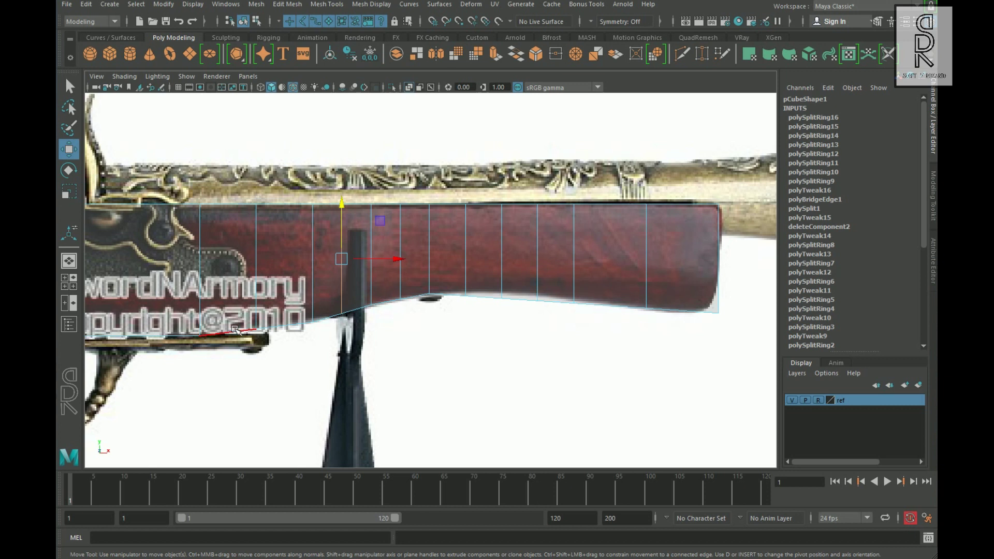
scroll(453, 299, "down", 3)
scroll(458, 297, "up", 3)
left_click(332, 318)
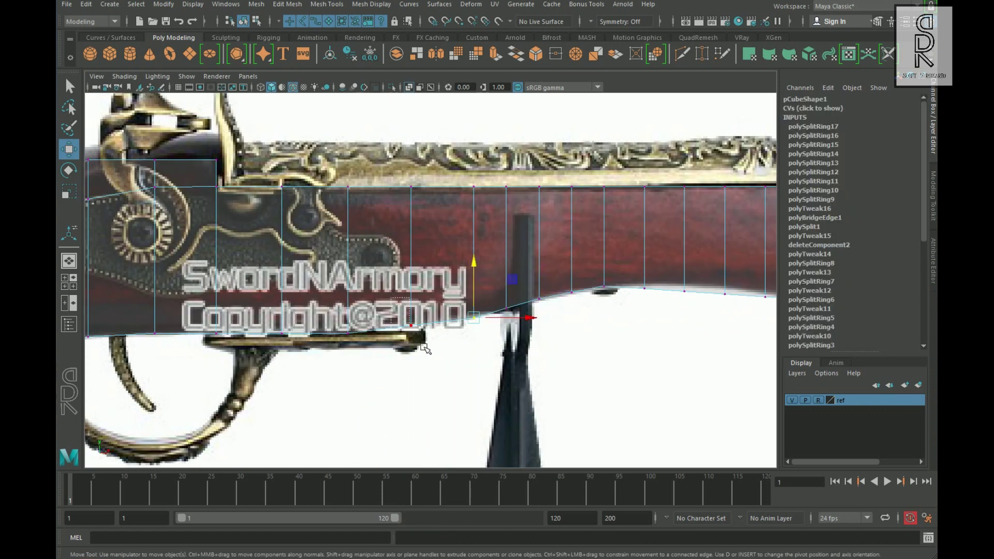
Move the fore-stock's new bottom vertices to follow the curved lower edge of the wood
left_click(455, 308)
middle_click_drag(460, 312, 334, 306, "alt")
left_click(421, 307)
left_click(462, 310)
left_click(482, 312)
left_click_drag(482, 290, 481, 285)
left_click(522, 317)
middle_click_drag(610, 305, 536, 306, "alt")
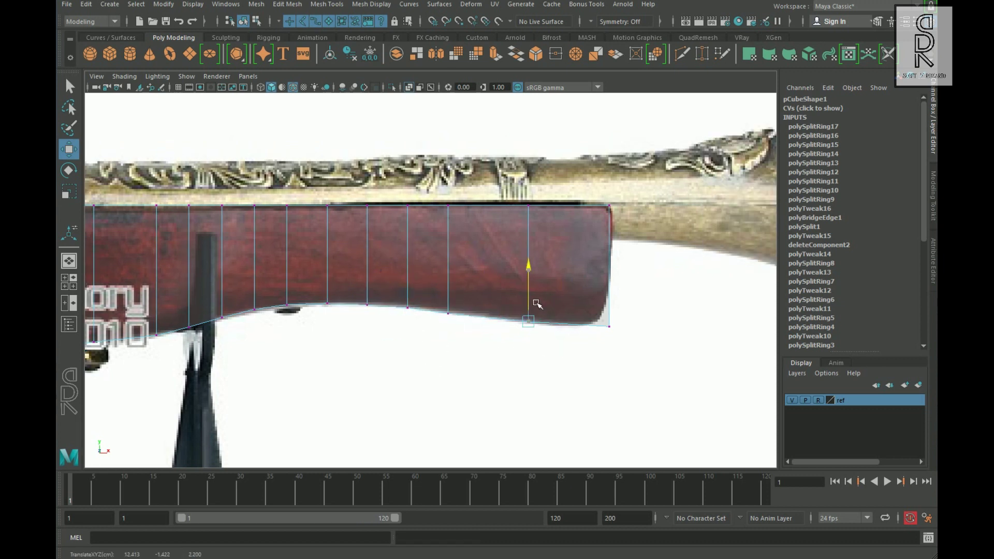
Add two vertical edge loops near the fore-stock's front end and fit their bottom vertices to the wood
left_click(489, 311, "ctrl")
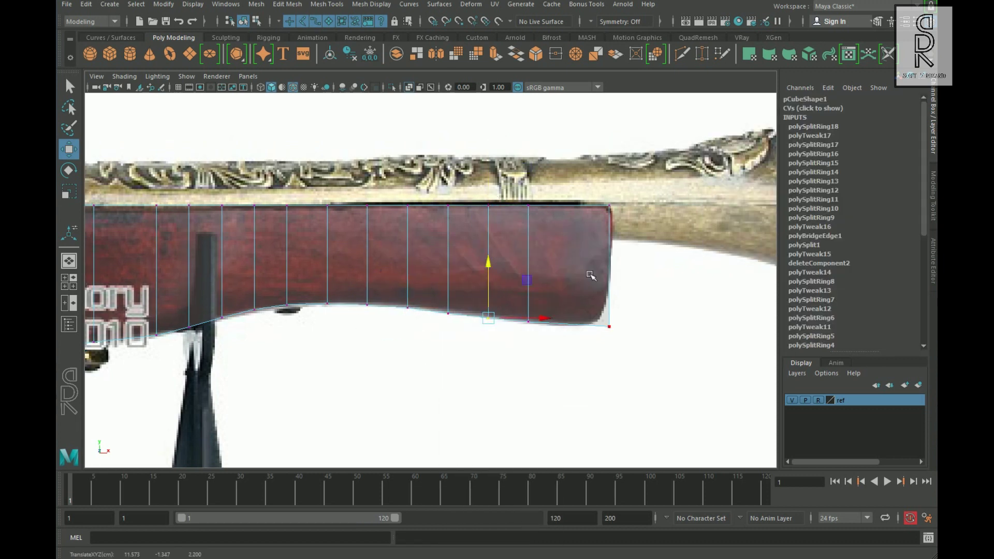
right_click_drag(579, 247, 549, 280, "ctrl")
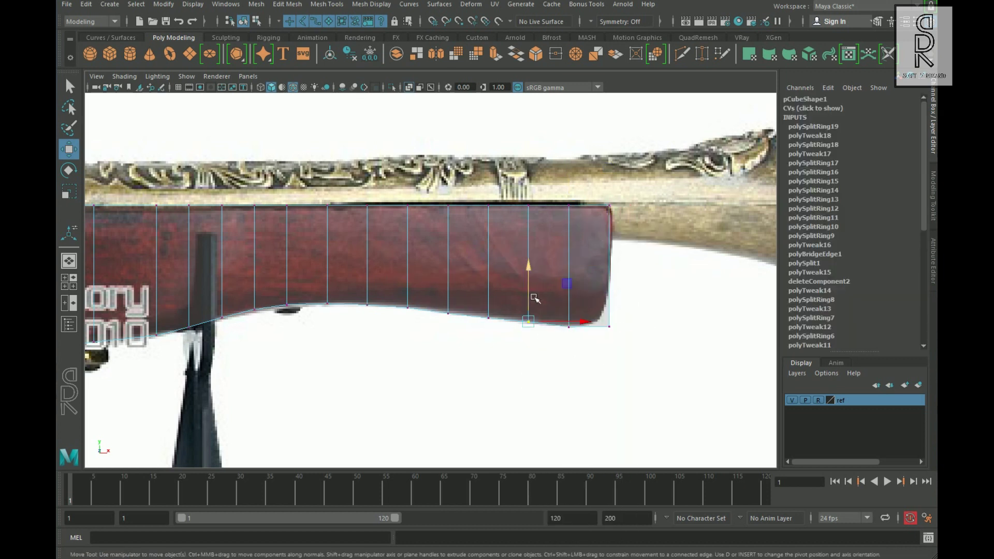
left_click(610, 326)
Insert a lengthwise edge loop through the whole stock mesh from the butt to the front end
right_click_drag(662, 333, 481, 371, "alt")
right_click_drag(337, 259, 373, 228)
left_click(314, 290)
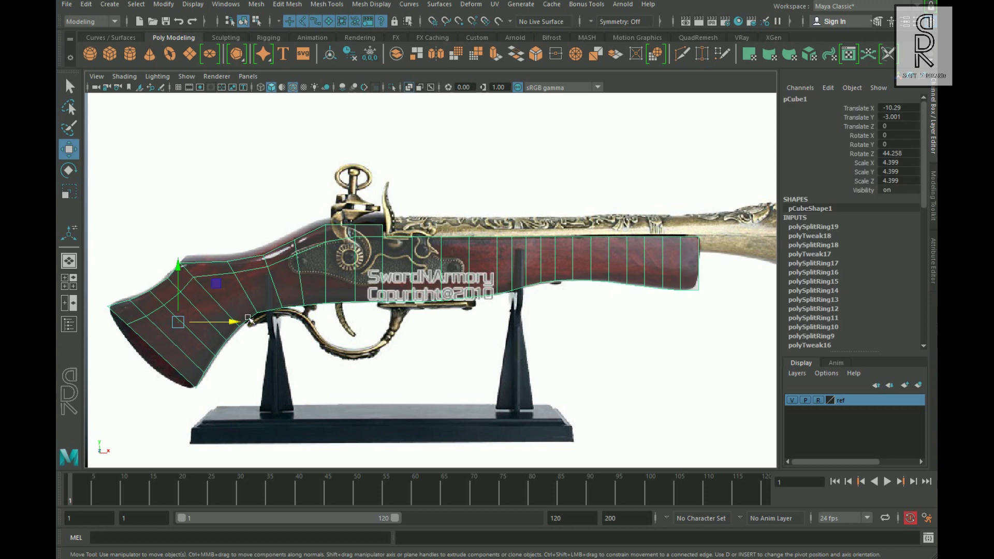
middle_click_drag(314, 316, 418, 269, "alt")
key("F10")
right_click_drag(583, 295, 649, 311, "ctrl")
Move the butt's end vertices onto the curved wood outline and even out the neighbouring inner vertices
right_click_drag(332, 270, 548, 317, "alt")
right_click_drag(459, 217, 427, 275)
left_click_drag(427, 276, 396, 290)
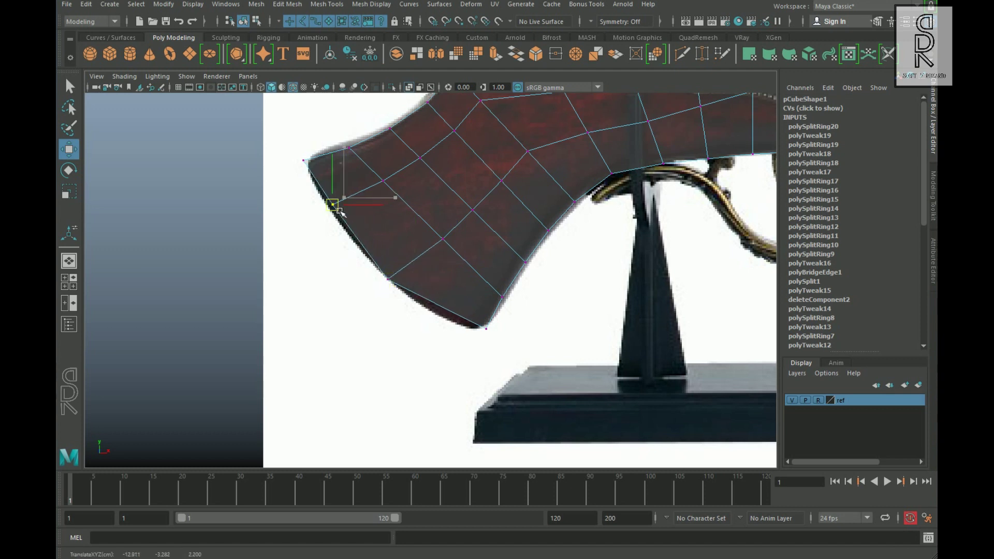
middle_click_drag(425, 171, 539, 306, "alt")
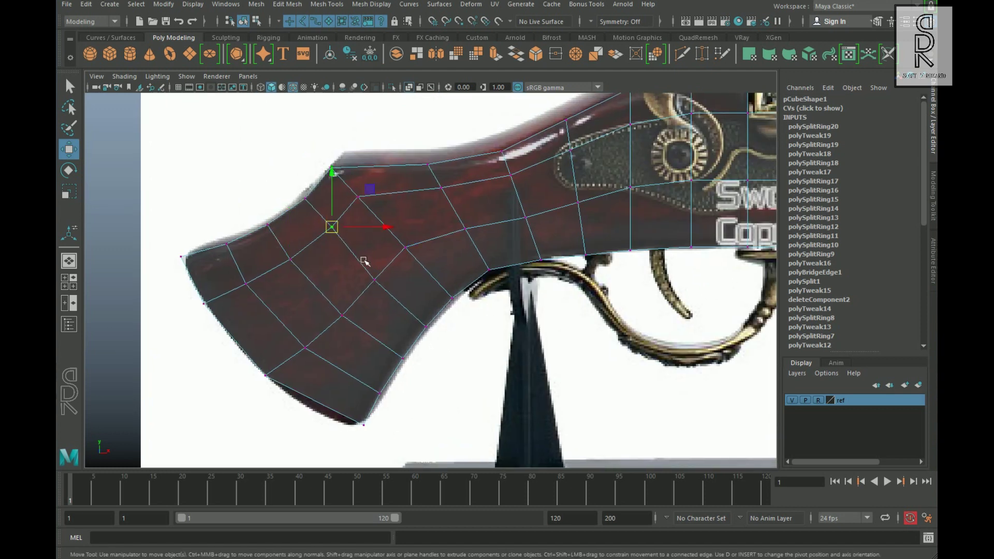
Insert another lengthwise edge loop near the stock's lower edge and even out the butt and grip vertices
right_click_drag(454, 243, 557, 280, "ctrl")
right_click_drag(409, 251, 371, 251)
left_click(402, 321)
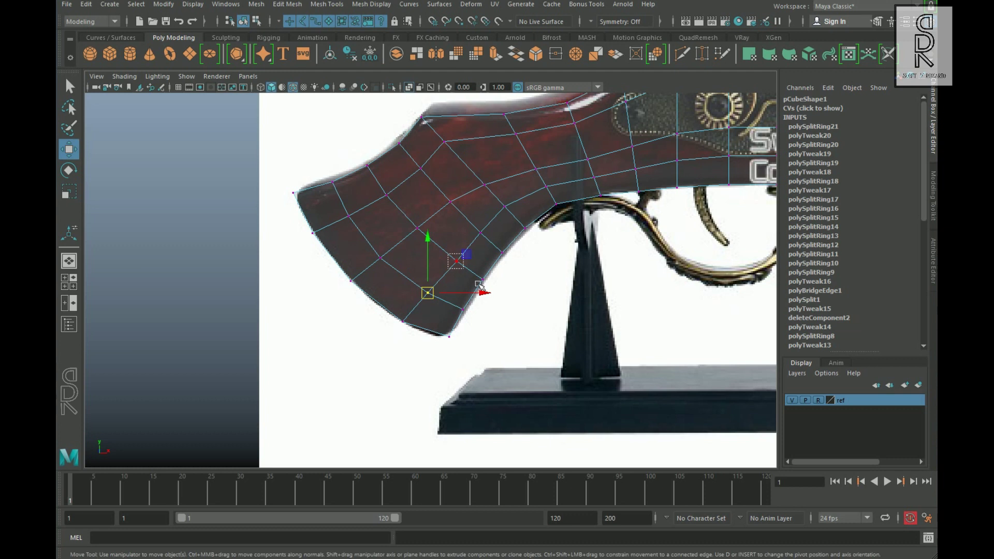
middle_click_drag(563, 264, 539, 282, "alt")
right_click_drag(539, 283, 555, 346, "alt")
middle_click_drag(555, 347, 384, 316, "alt")
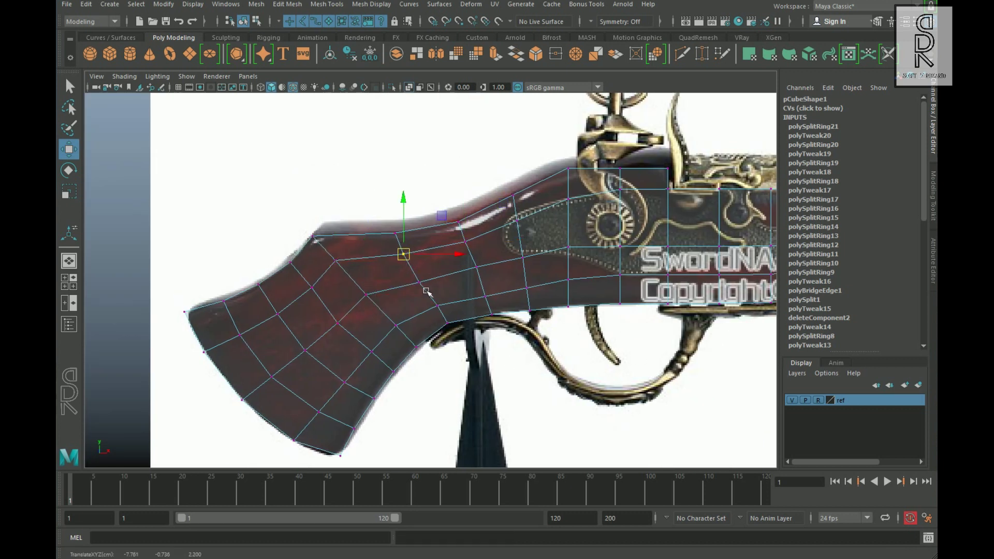
middle_click_drag(446, 318, 150, 331, "alt")
Round the fore-stock's lower front corner by moving its vertices onto the wood's outline
middle_click_drag(748, 346, 541, 359, "alt")
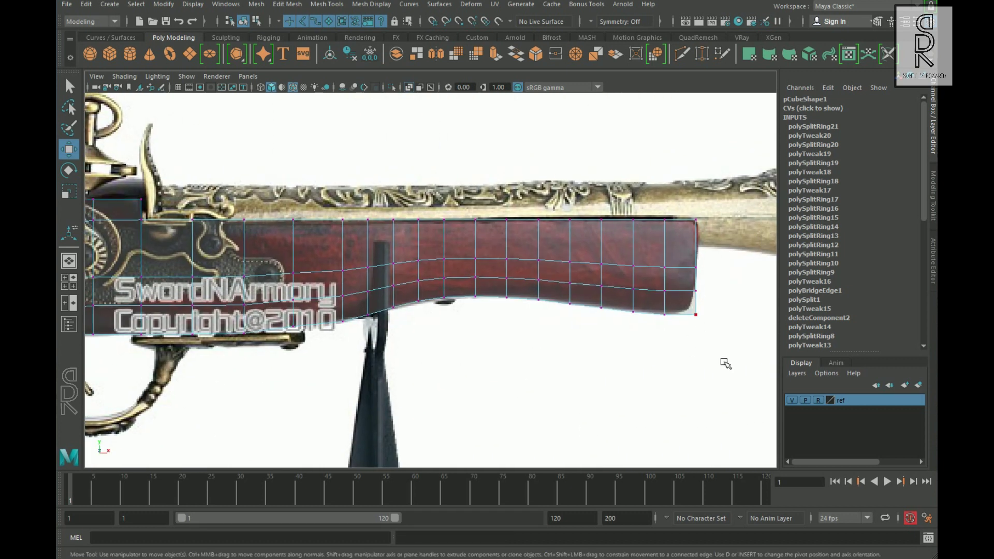
scroll(730, 321, "up", 3)
middle_click_drag(584, 285, 589, 371)
key("Up")
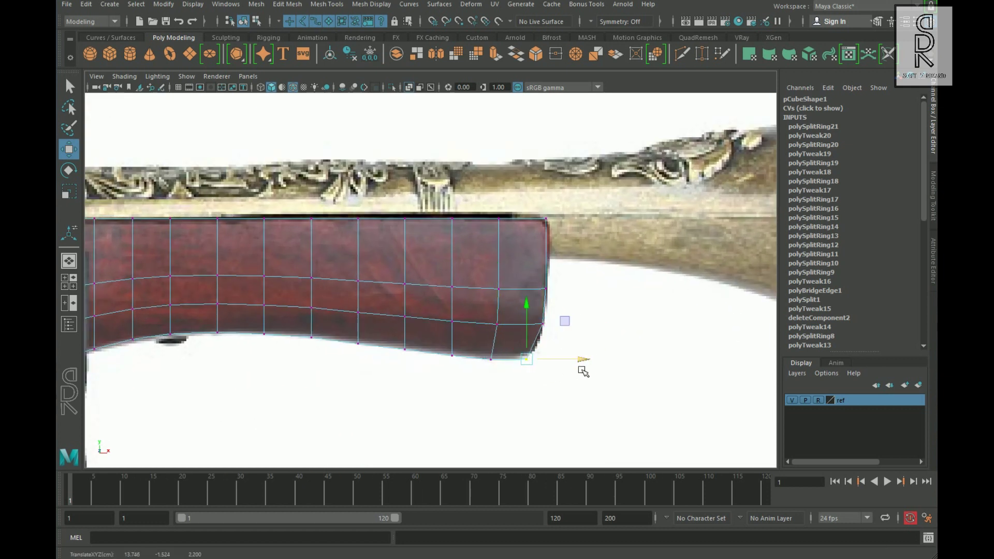
scroll(474, 342, "down", 5)
In the perspective view, insert a vertical edge loop just behind the lock section's step and a lengthwise loop just below it
key("F8")
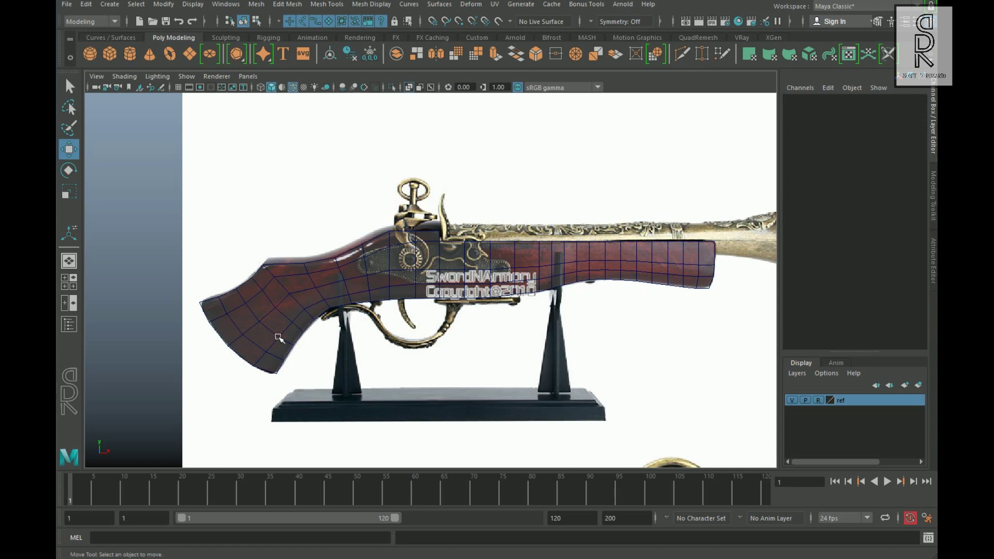
key("space")
key("space")
mouse_move(555, 355)
left_mouse_down("alt")
mouse_move(483, 351)
mouse_move(376, 314)
mouse_move(597, 351)
mouse_move(546, 355)
left_mouse_up("alt")
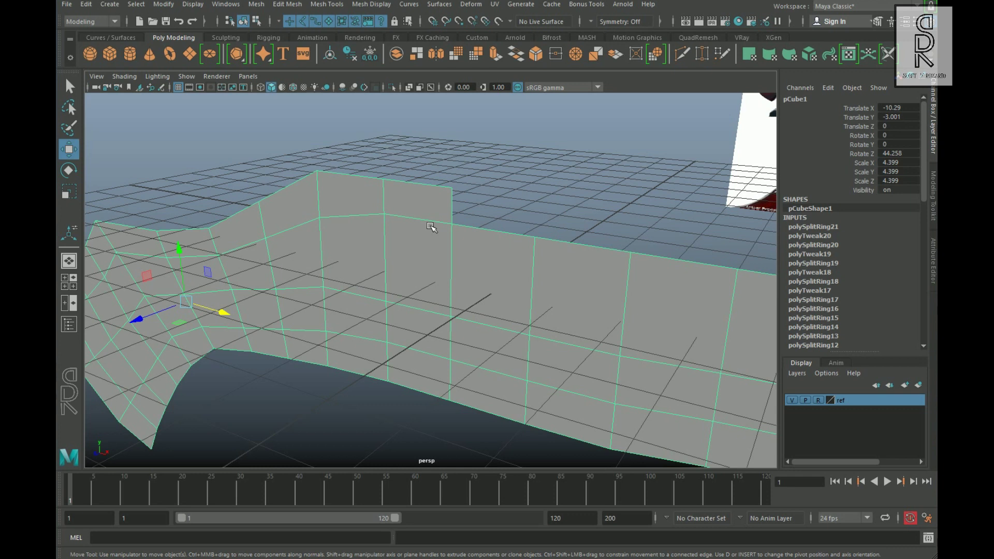
left_click_drag(429, 228, 491, 229, "alt")
right_click_drag(491, 228, 413, 216, "shift")
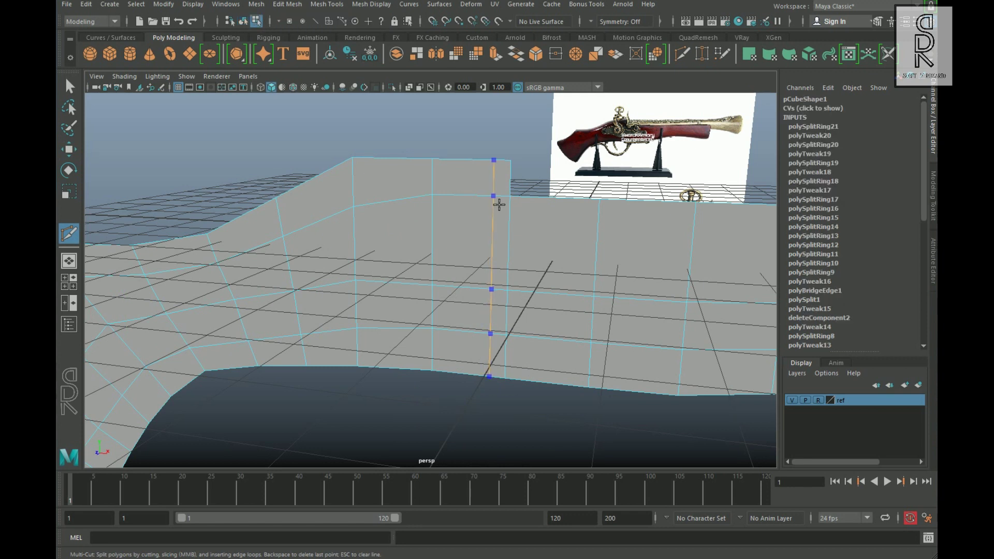
key("Return")
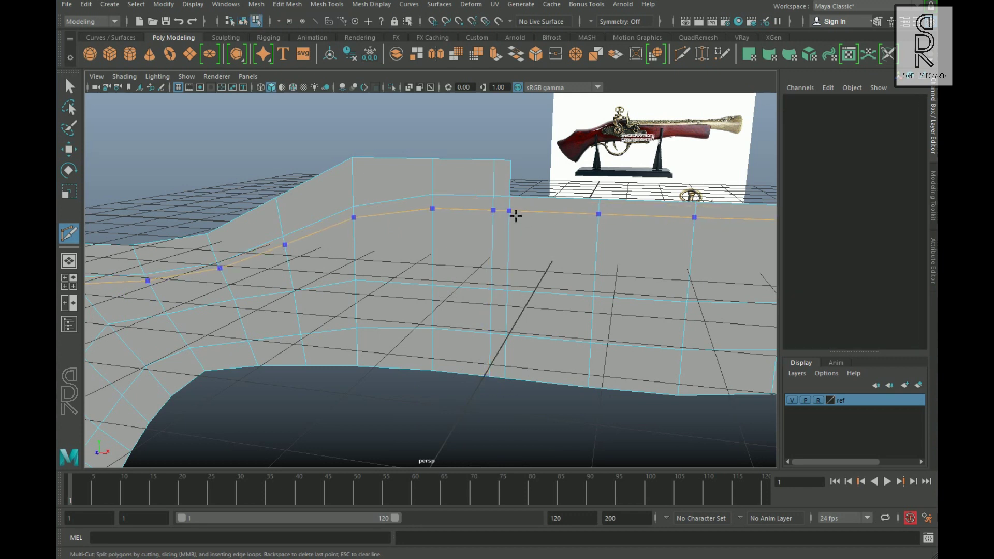
scroll(469, 310, "up", 6)
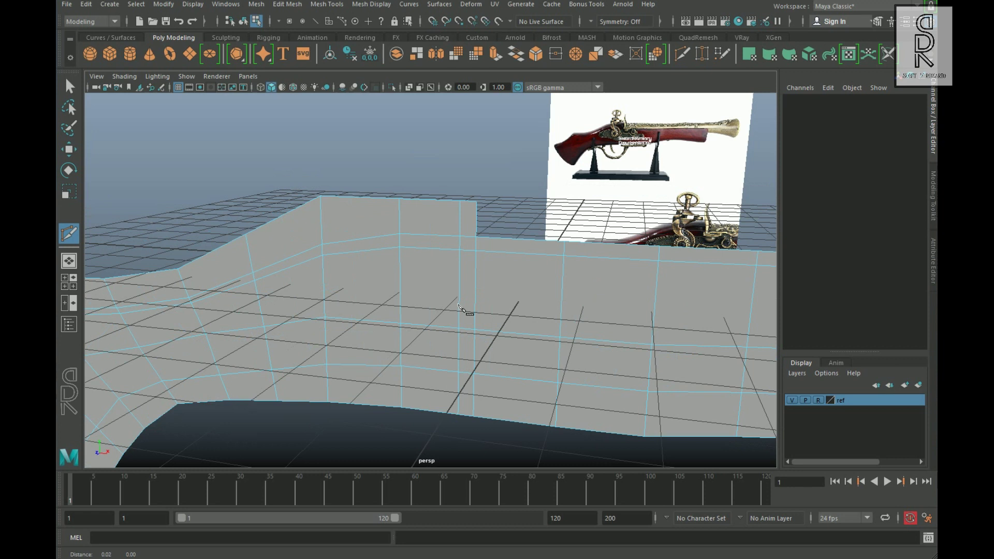
Cut a diagonal edge from the step's inner corner to the new loops' crossing and delete the short vertical edge below the corner
left_click(456, 289)
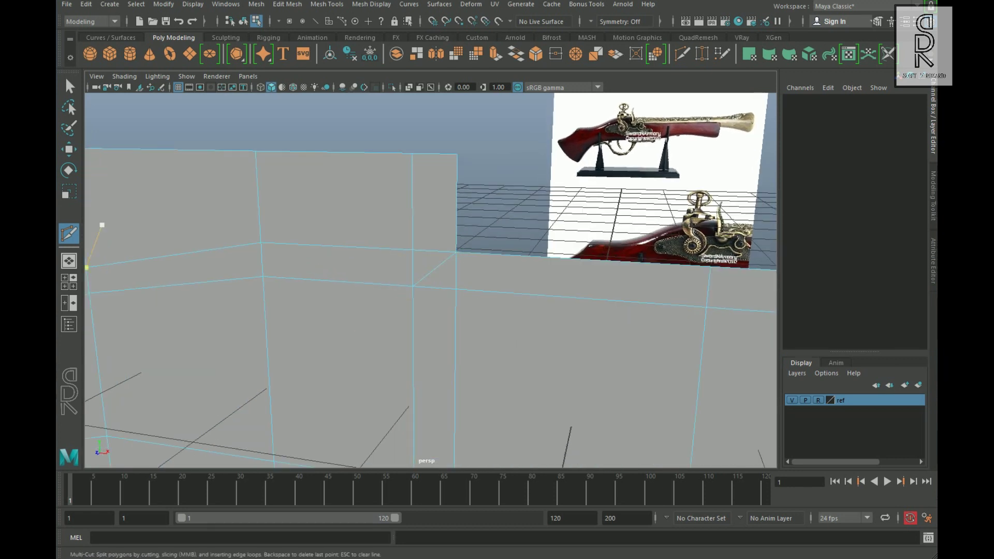
left_click(74, 90)
left_click(463, 282)
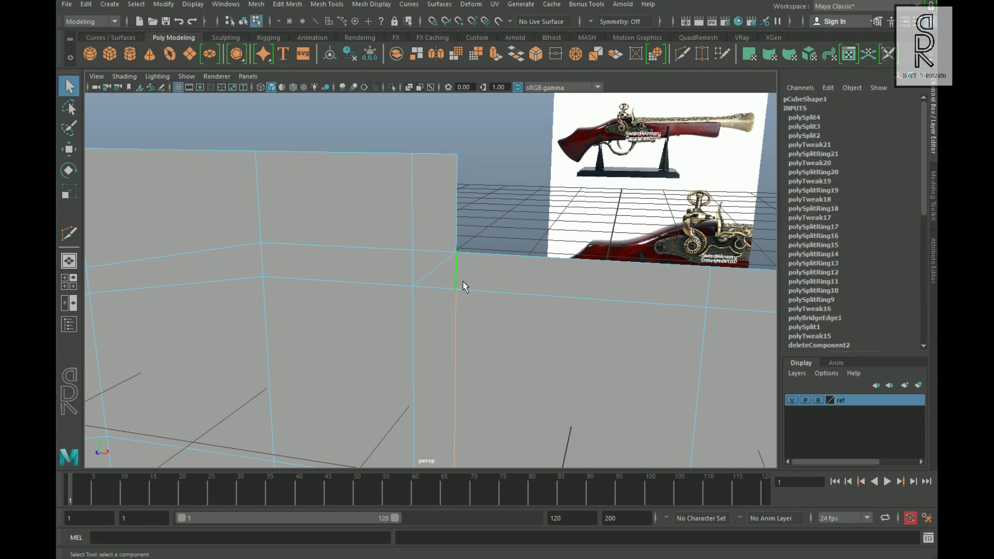
right_click_drag(487, 298, 390, 338, "shift")
scroll(525, 361, "down", 5)
right_click_drag(444, 252, 539, 234)
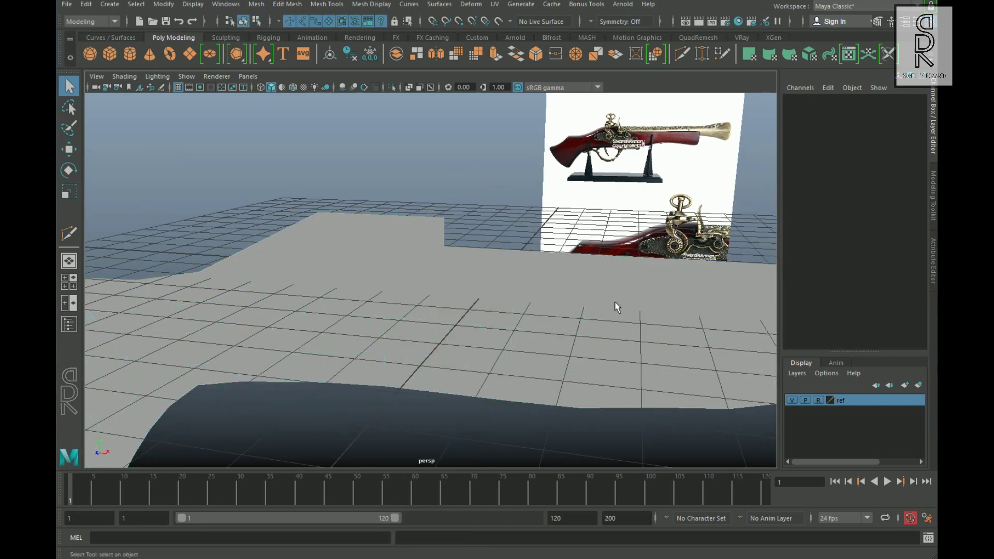
Select and frame the stock mesh, and examine it edge-on against the grid and its pivot
left_click_drag(614, 302, 505, 305, "alt")
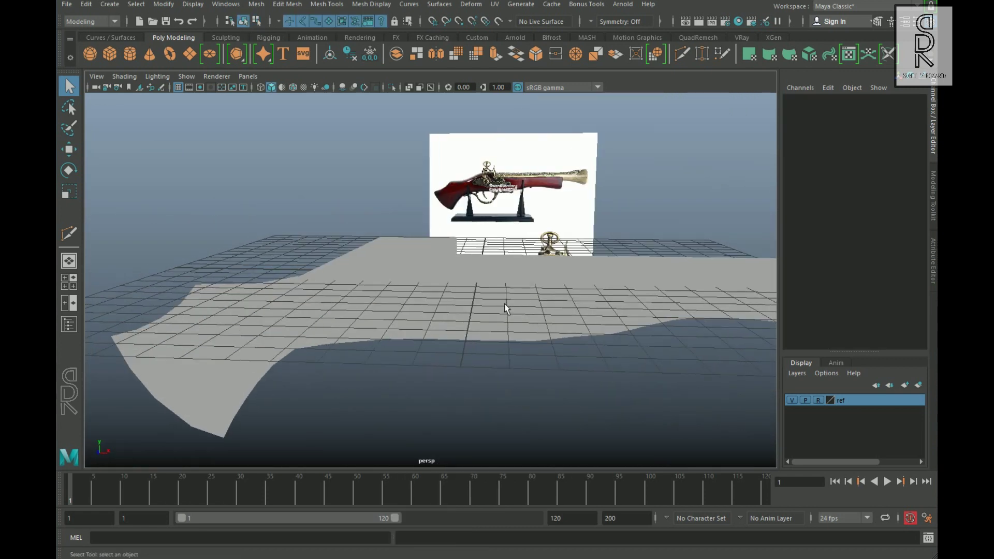
left_click(504, 304)
left_click_drag(313, 182, 329, 251, "alt")
key("f")
key("w")
left_click_drag(670, 340, 663, 354, "alt")
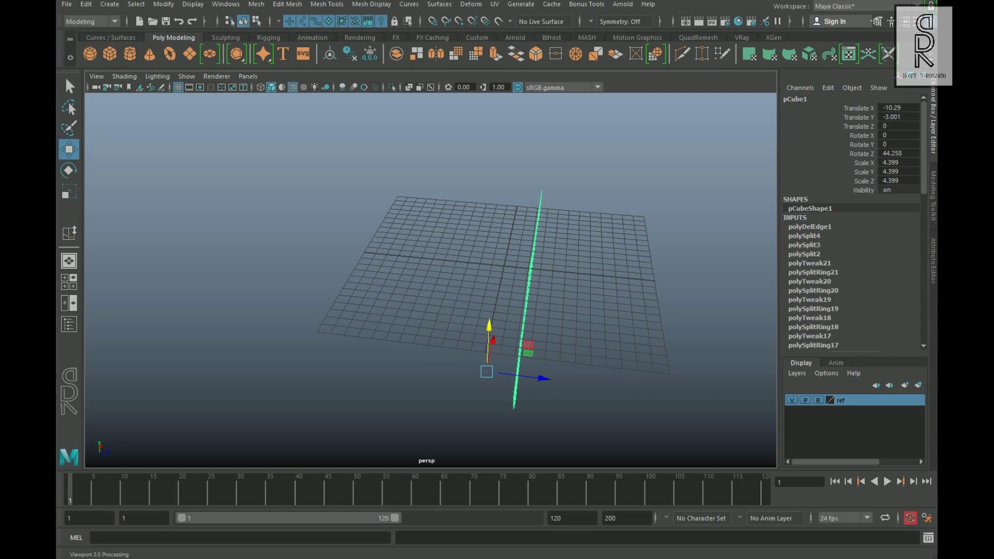
Select all of the stock's vertices and align the flat mesh with its pivot along the depth axis in the top view
left_click(540, 262)
left_click_drag(614, 408, 619, 450)
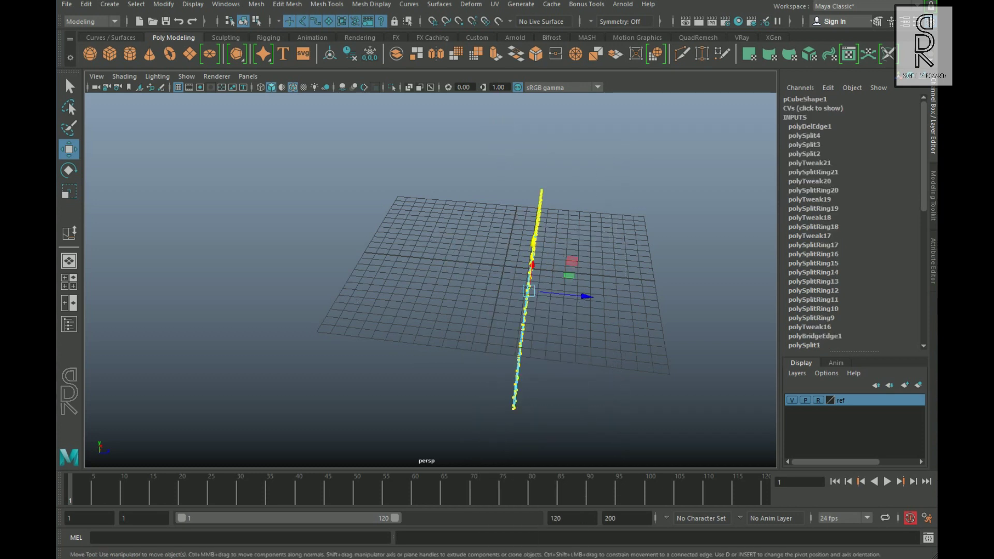
key("space")
left_click_drag(289, 195, 233, 197)
key("space")
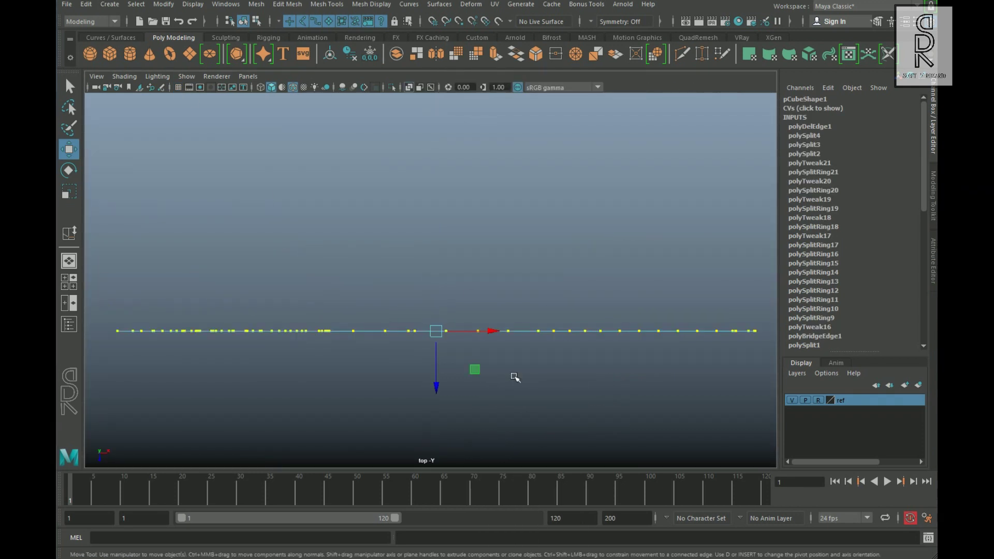
left_click_drag(450, 395, 550, 366)
key("space")
key("space")
left_click_drag(676, 375, 622, 337, "alt")
key("space")
left_click_drag(123, 227, 732, 409)
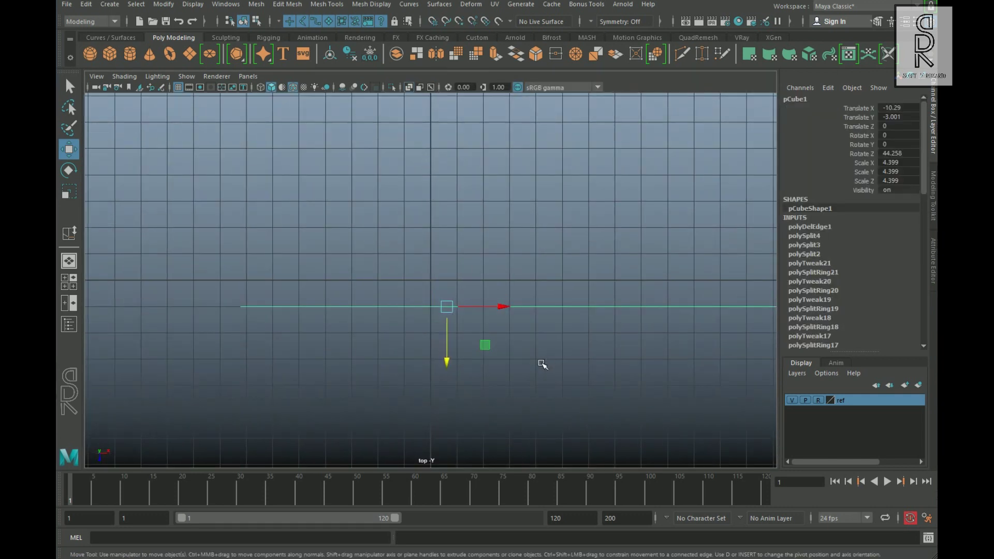
Select all faces of the flat stock and extrude them with a local Z translation of -2
right_click_drag(534, 244, 528, 268)
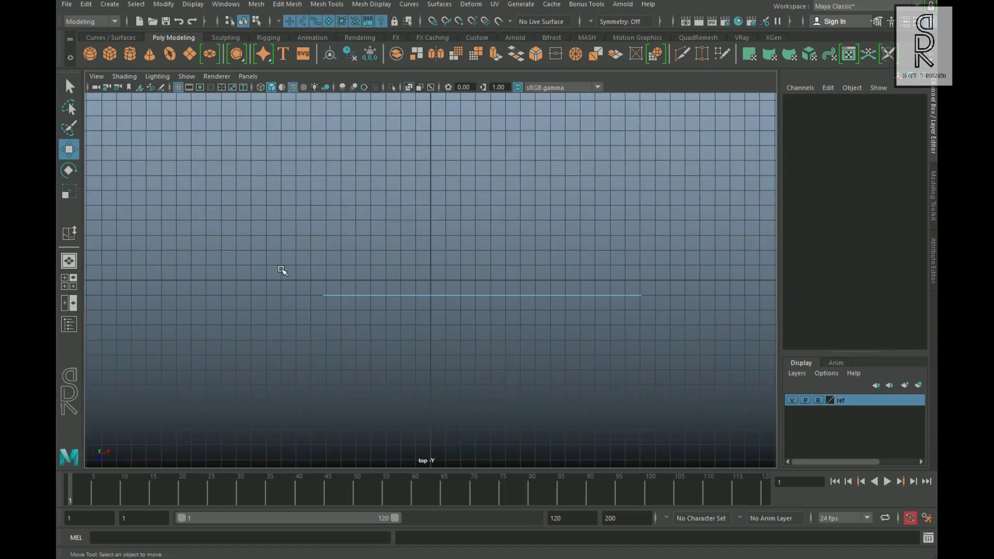
left_click_drag(251, 249, 610, 395)
right_click_drag(529, 239, 515, 277, "shift")
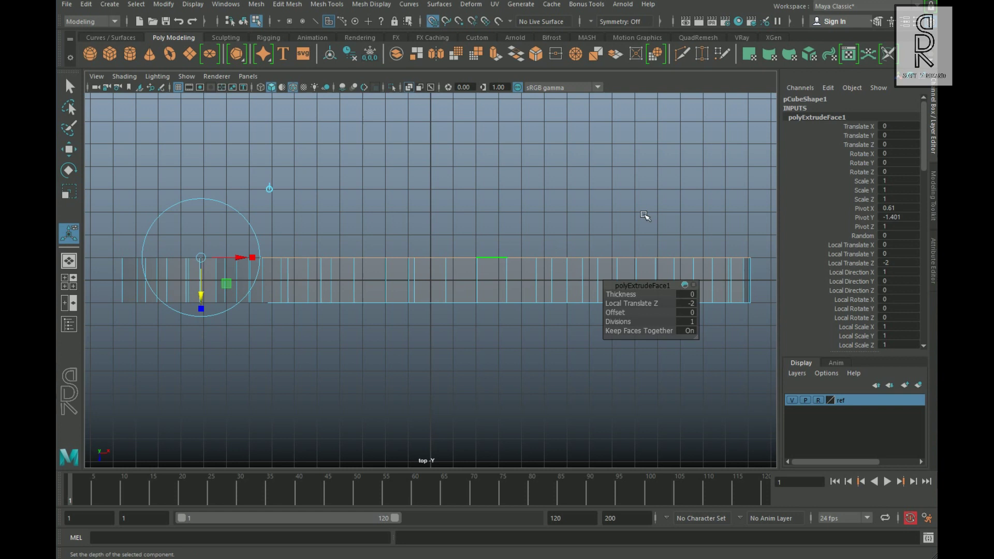
key("space")
key("space")
left_click_drag(644, 300, 559, 288, "alt")
Reverse the face normals of the extruded stock and return to object mode
left_click(575, 337)
key("F11")
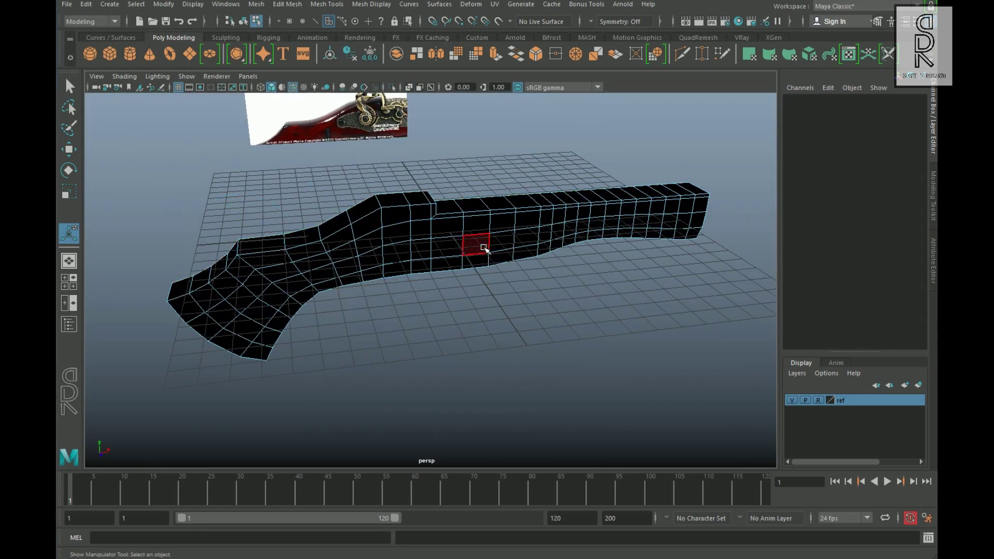
left_click(524, 221)
right_click(519, 222, "shift")
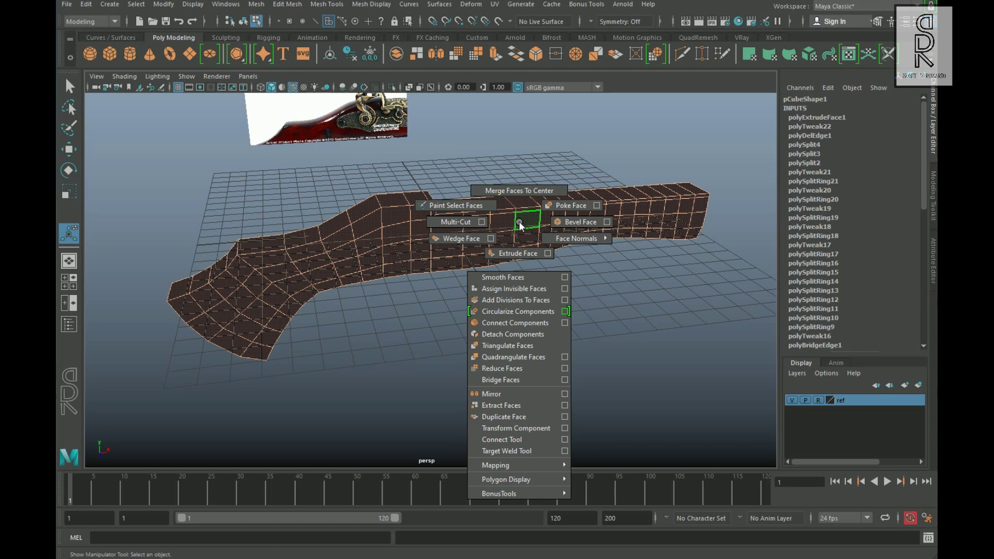
mouse_move(518, 221)
right_mouse_down("shift")
mouse_move(579, 241)
mouse_move(626, 241)
right_mouse_up("shift")
key("w")
left_click(490, 220)
right_click_drag(501, 230, 546, 200)
left_click(604, 394)
left_click_drag(518, 311, 603, 248, "alt")
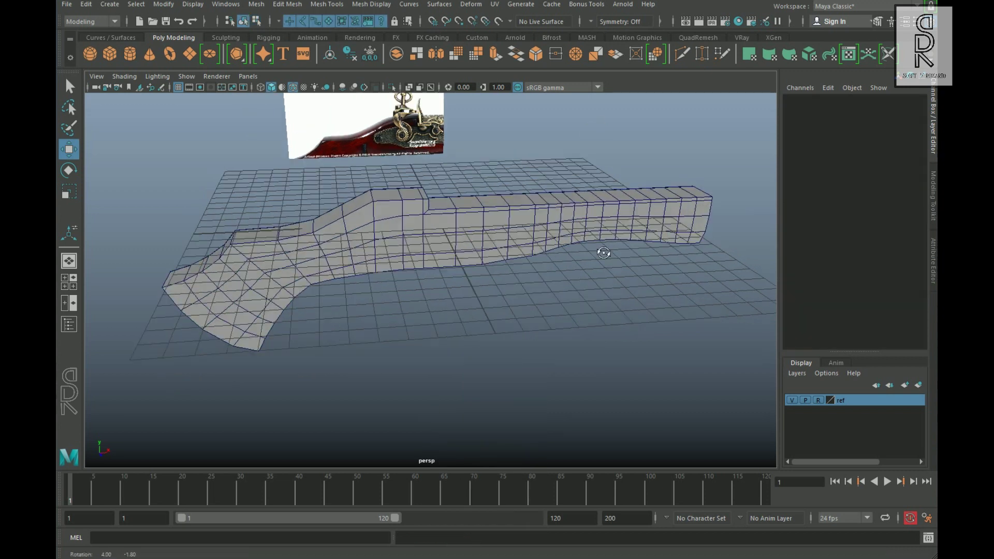
Hide the grid and insert a lengthwise edge loop around the middle of the stock's thickness
left_click(179, 87)
left_click_drag(455, 337, 497, 233, "alt")
left_click(502, 232)
left_click(480, 210)
right_click_drag(524, 207, 599, 284, "shift")
left_click_drag(539, 330, 346, 162, "alt")
key("r")
left_click_drag(497, 236, 493, 252, "alt")
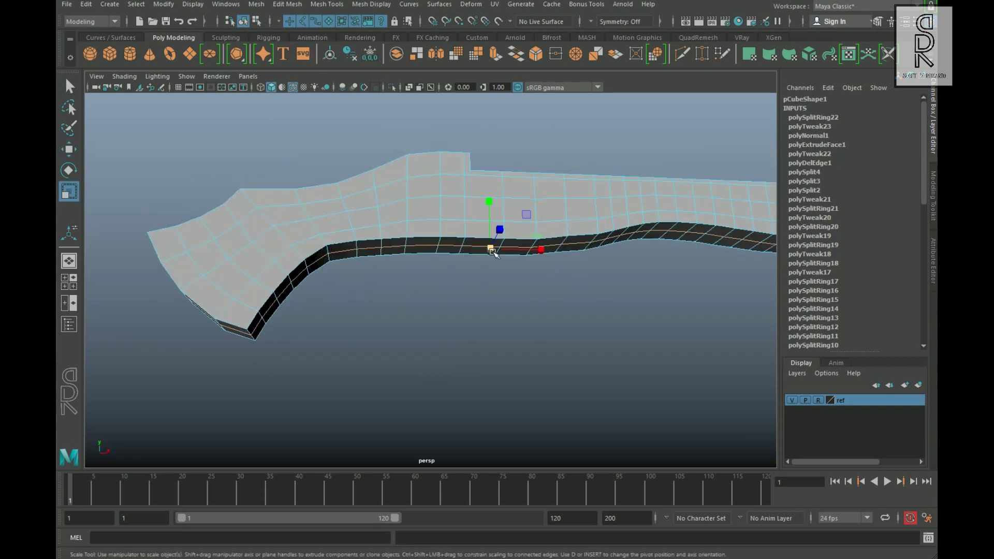
left_click(395, 295)
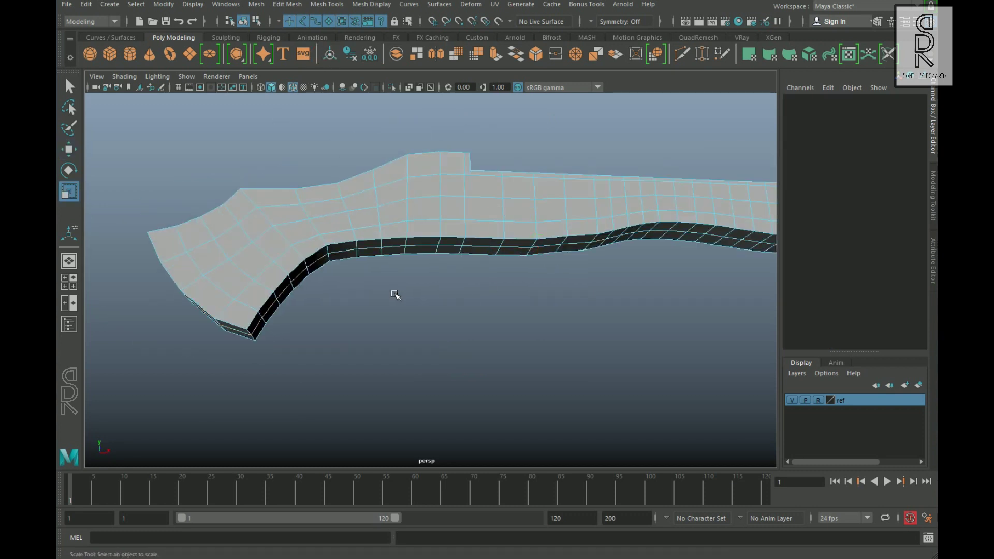
Select the outline edge loops on both sides of the stock and bevel them
left_click(381, 253)
left_click_drag(395, 273, 657, 221, "alt")
key("w")
right_click(647, 211, "shift")
left_click(707, 212)
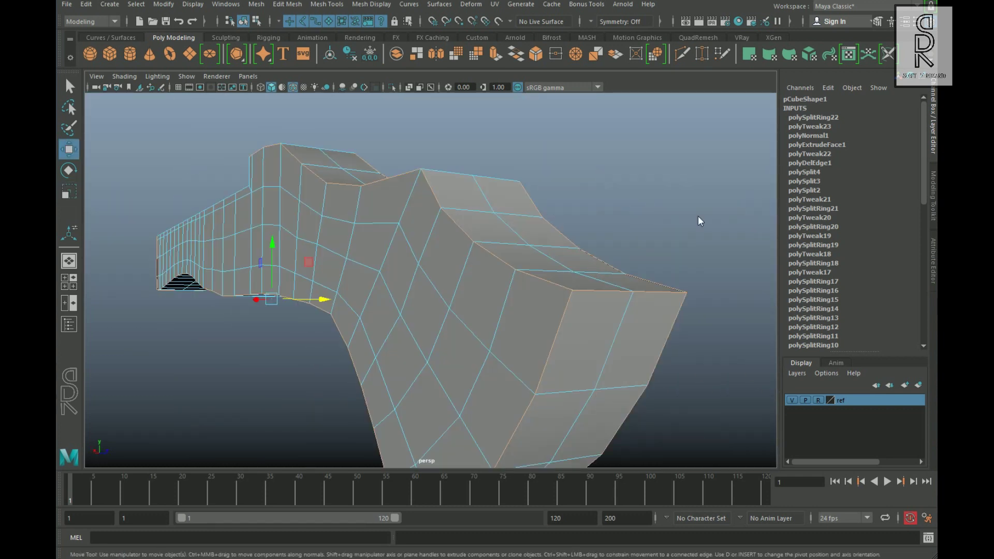
Give the stock's bevel 2 segments and a fraction of about 0.72, and finish back in object mode
left_click_drag(702, 220, 653, 228, "alt")
middle_click_drag(466, 311, 492, 314)
mouse_move(492, 313)
left_mouse_down("alt")
mouse_move(486, 233)
mouse_move(491, 315)
left_mouse_up("alt")
left_click(622, 304)
middle_click_drag(482, 316, 491, 316)
left_click_drag(490, 315, 537, 370, "alt")
left_click(622, 313)
left_click(621, 322)
left_click_drag(518, 337, 441, 363, "alt")
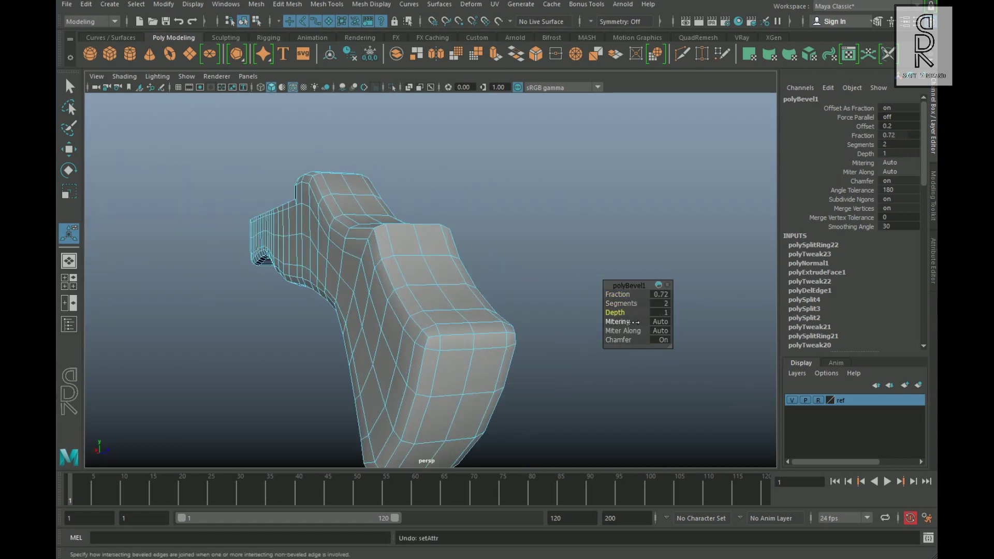
middle_click_drag(395, 382, 404, 382)
scroll(396, 381, "up", 5)
left_click_drag(617, 294, 631, 306)
scroll(539, 295, "down", 5)
key("q")
left_click(517, 332)
left_click_drag(518, 331, 480, 284, "alt")
Create a polygon cylinder for the barrel in the orthographic view with the reference image
key("space")
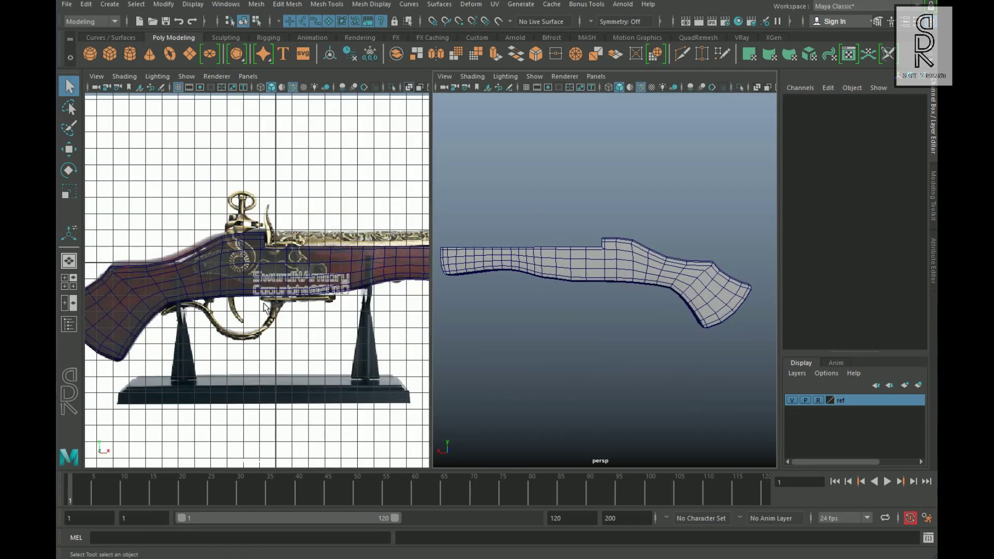
key("space")
scroll(295, 308, "down", 2)
scroll(295, 308, "up", 3)
middle_click_drag(296, 308, 235, 313, "alt")
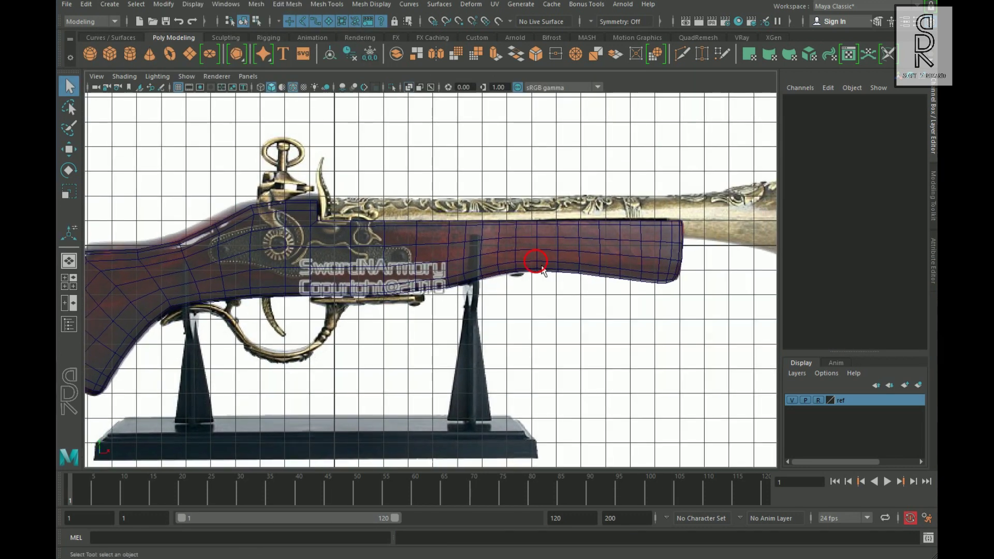
left_click(532, 256)
left_click(573, 286)
middle_click_drag(765, 297, 520, 357, "alt")
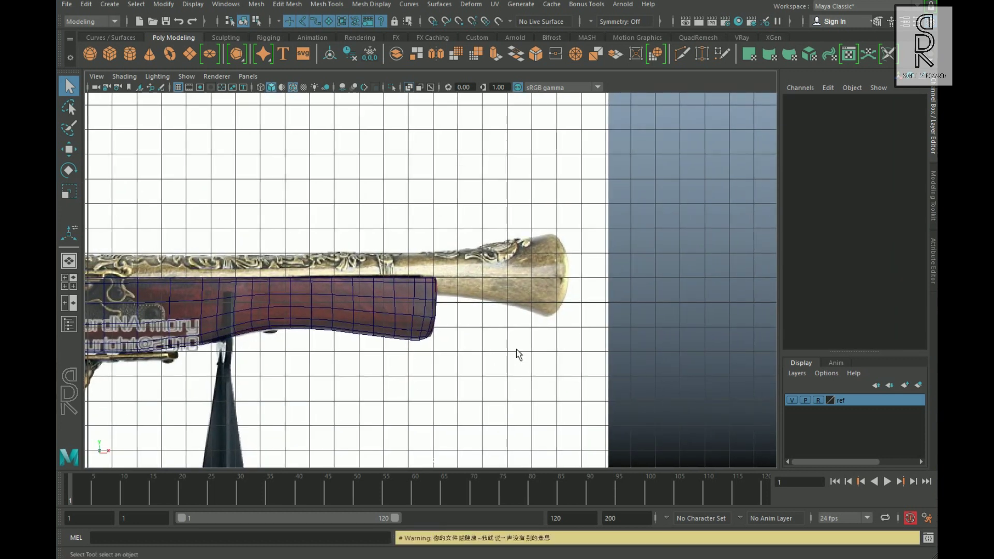
key("ctrl+z")
Rotate the cylinder to 90 degrees around Z so that it lies along the barrel
key("e")
left_click_drag(250, 293, 252, 298)
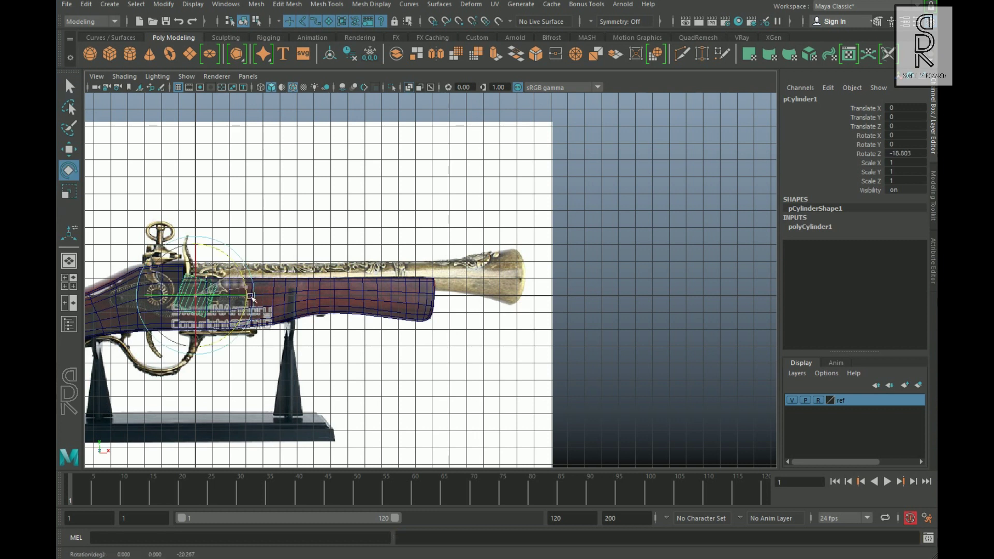
type("90")
key("Return")
Place the cylinder over the barrel at the stock's front end, at X 13.384 and Y 1.13, scaled uniformly to 0.896
key("w")
left_click_drag(529, 279, 587, 297)
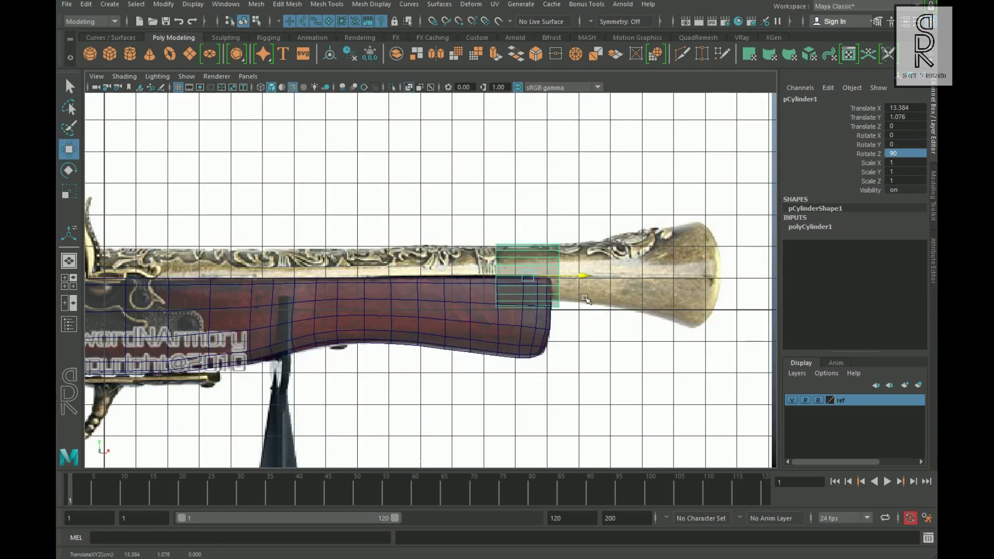
key("r")
key("w")
mouse_move(527, 277)
left_mouse_down()
mouse_move(517, 275)
mouse_move(537, 264)
left_mouse_up()
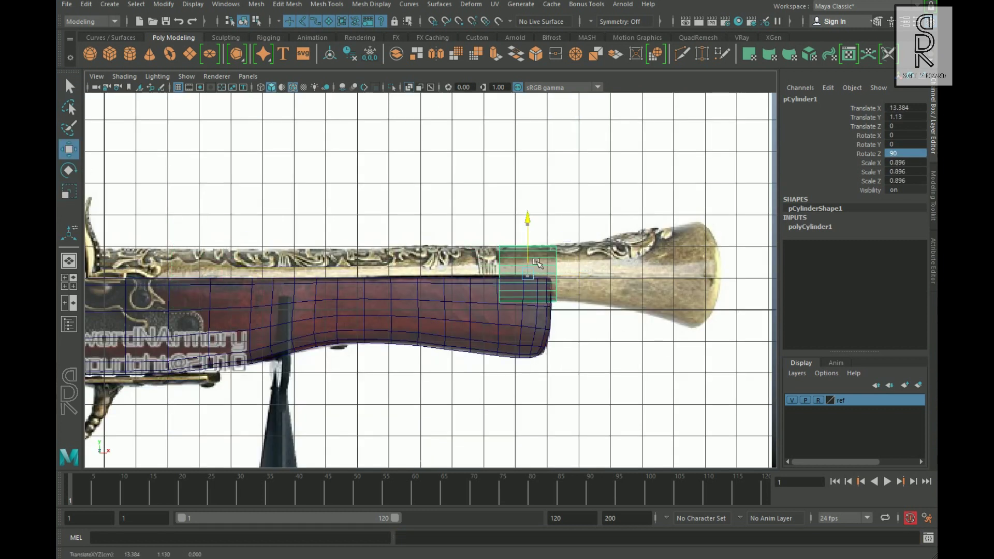
Move the vertices of the cylinder's rear end back along the barrel to lengthen it
key("F9")
left_click_drag(487, 218, 512, 310)
middle_click_drag(455, 217, 622, 223, "alt")
left_click_drag(399, 269, 490, 282)
middle_click_drag(391, 300, 310, 328, "alt")
Extrude the cylinder's front cap forward to the muzzle and enlarge it to the width of the barrel's bell
key("F11")
right_click_drag(489, 207, 511, 228, "shift")
left_click_drag(515, 282, 652, 308)
left_click(69, 192)
scroll(653, 306, "up", 2)
middle_click_drag(653, 306, 544, 309, "alt")
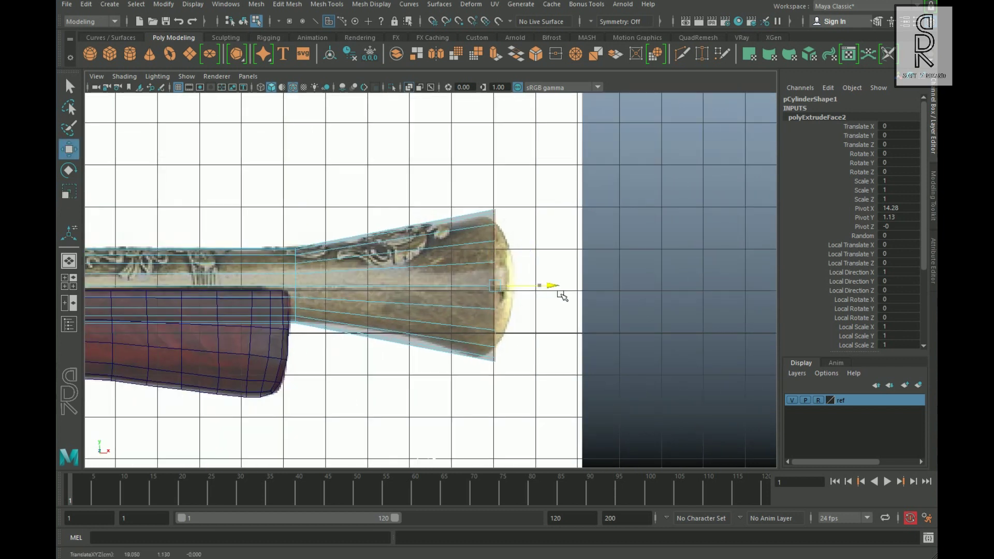
left_click_drag(497, 284, 510, 295)
Insert an edge loop midway along the flared muzzle and scale it down to the reference outline
right_click_drag(418, 287, 418, 316, "shift")
left_click(397, 290)
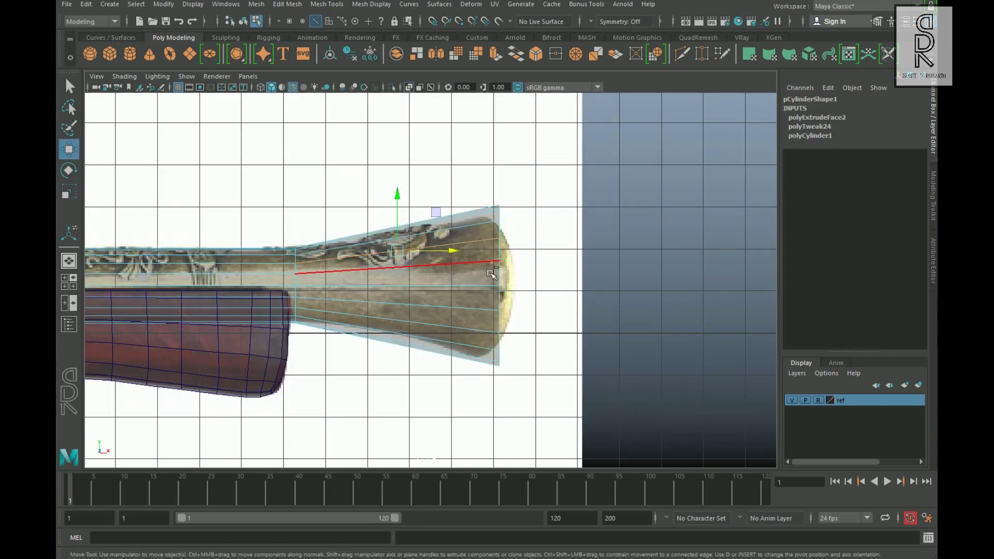
key("r")
left_click_drag(406, 296, 395, 295)
Add one edge loop in each half of the flared muzzle and scale both to follow the bell's curved outline
right_click_drag(397, 296, 397, 321, "shift")
left_click(345, 293)
key("r")
left_click_drag(349, 301, 344, 300)
right_click_drag(446, 290, 445, 316, "shift")
left_click(449, 292)
key("r")
left_click_drag(450, 300, 445, 302)
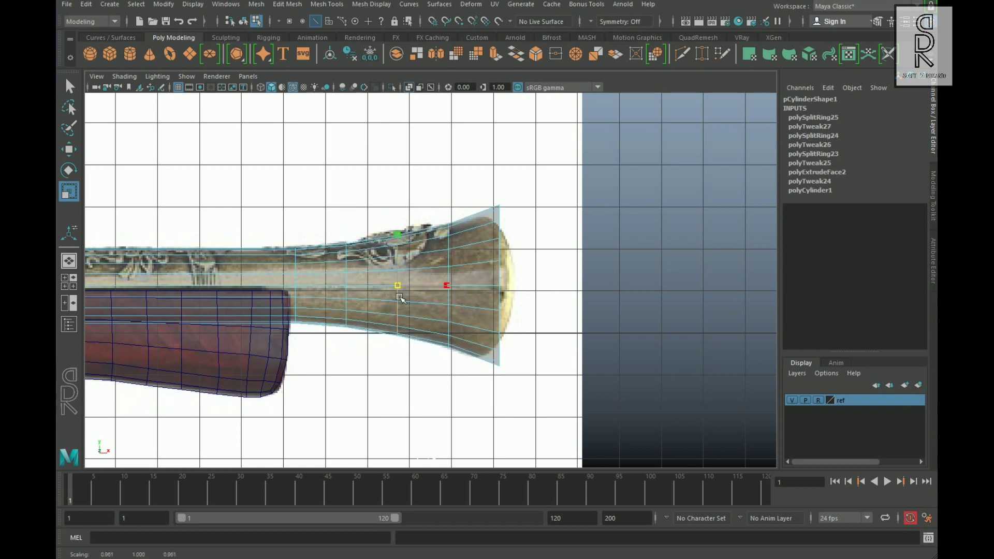